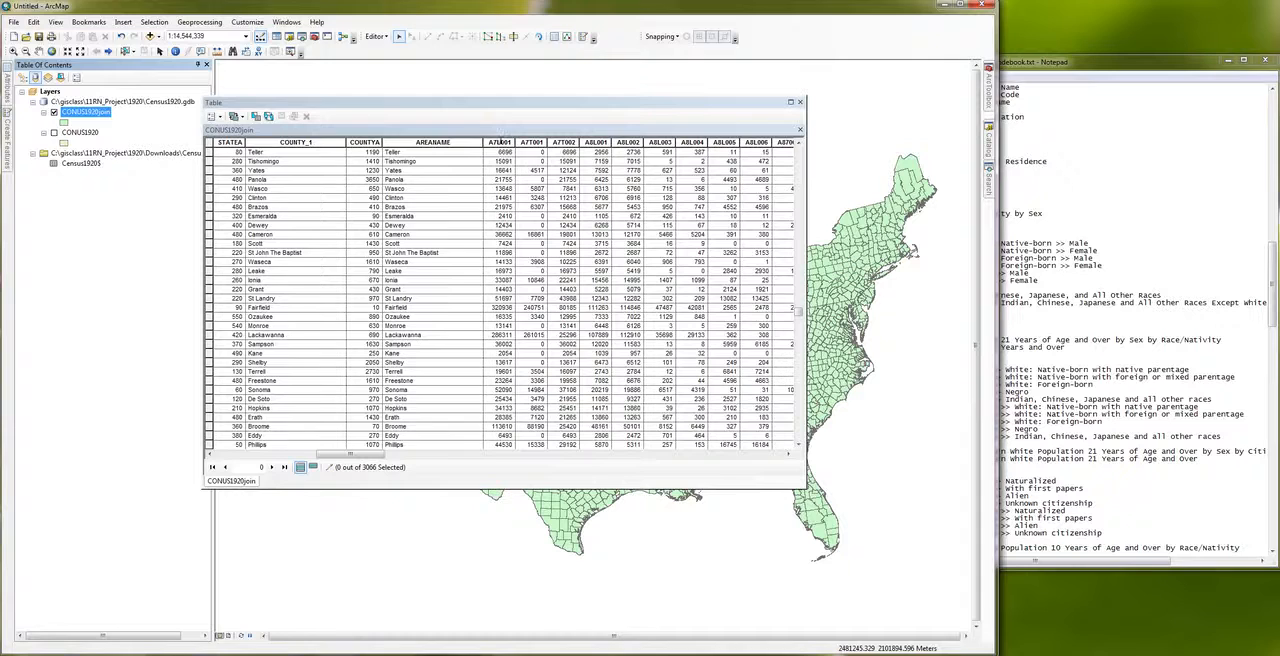
Step: Highlight the A7L001 column and mark its Table 1 Total Population definition in the Notepad codebook
{"action": "left_click", "coordinate": [500, 142]}
{"action": "left_click", "coordinate": [525, 142]}
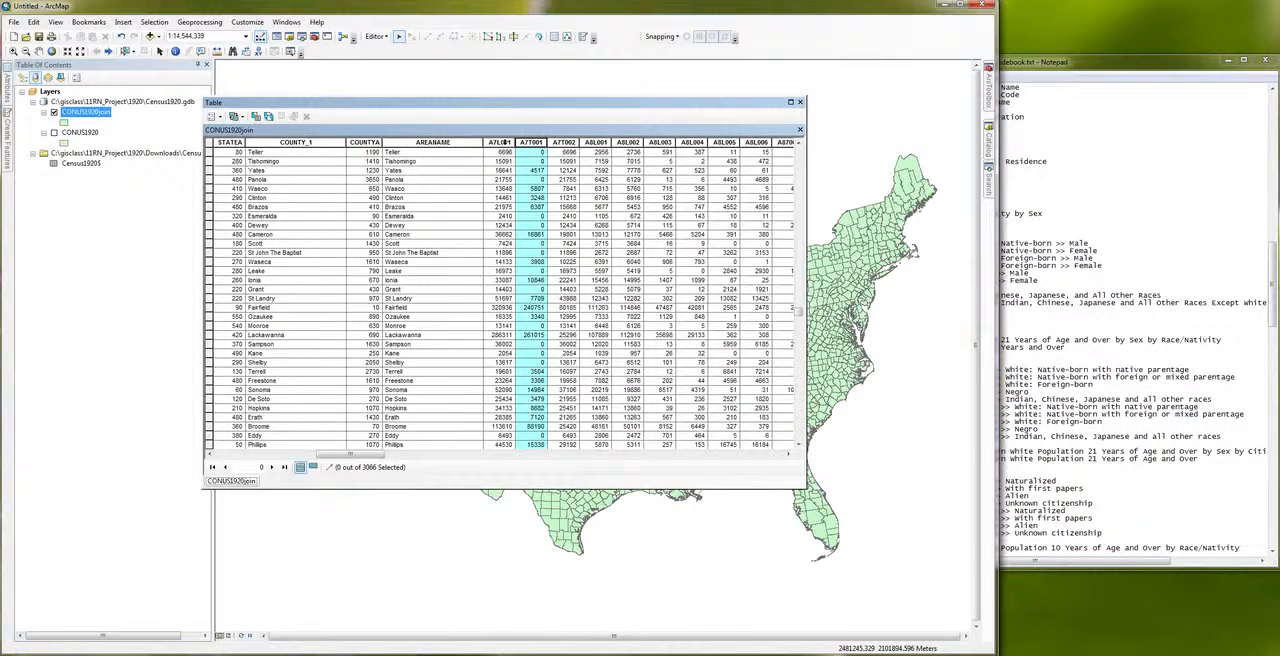
{"action": "left_click", "coordinate": [500, 142]}
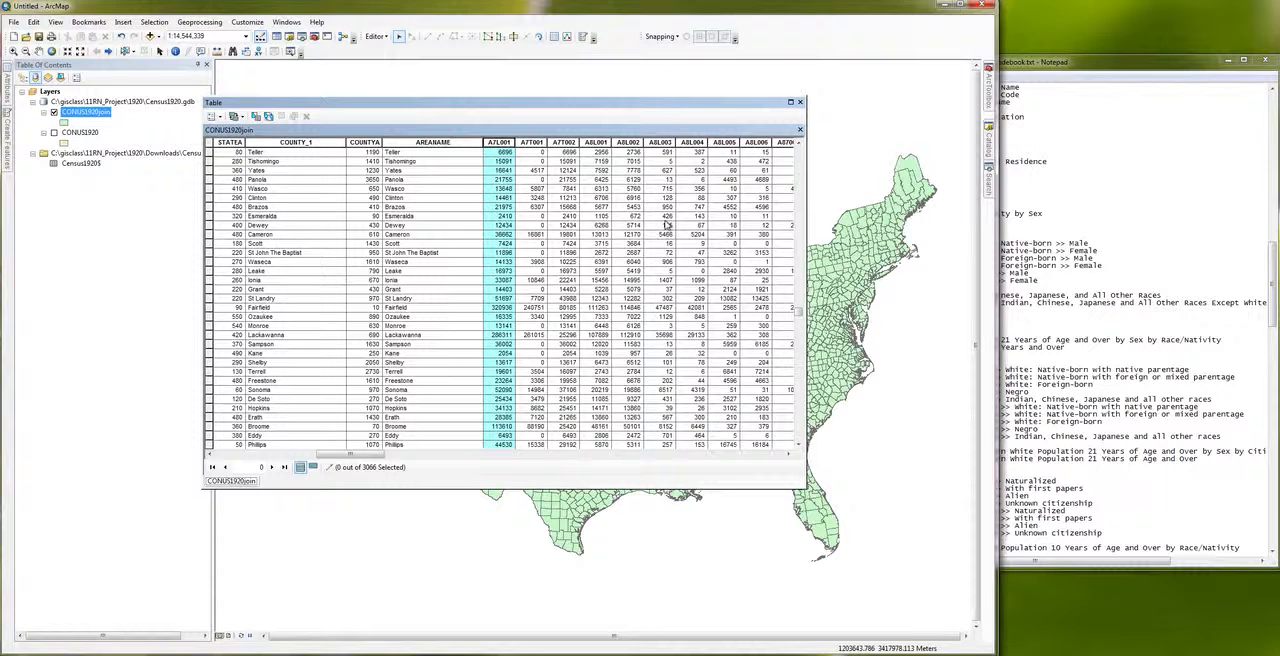
{"action": "left_click", "coordinate": [505, 143]}
{"action": "left_click", "coordinate": [1107, 137]}
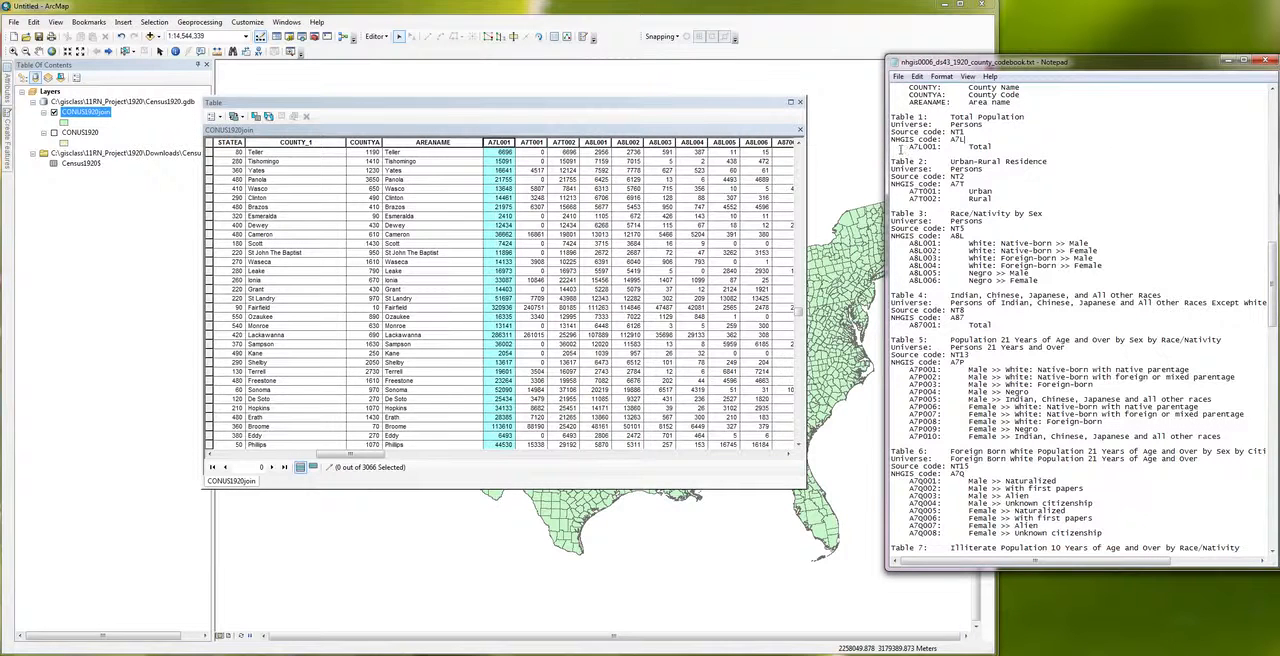
{"action": "left_click_drag", "start_coordinate": [892, 147], "coordinate": [999, 146]}
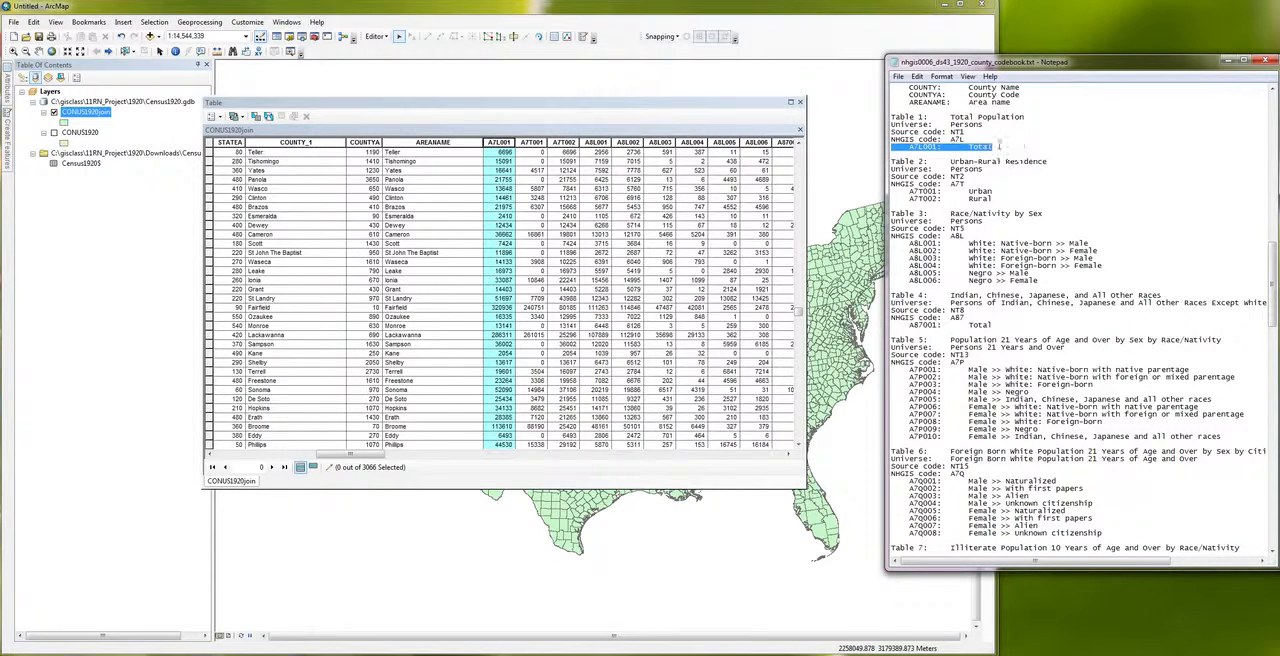
{"action": "left_click_drag", "start_coordinate": [891, 117], "coordinate": [899, 154]}
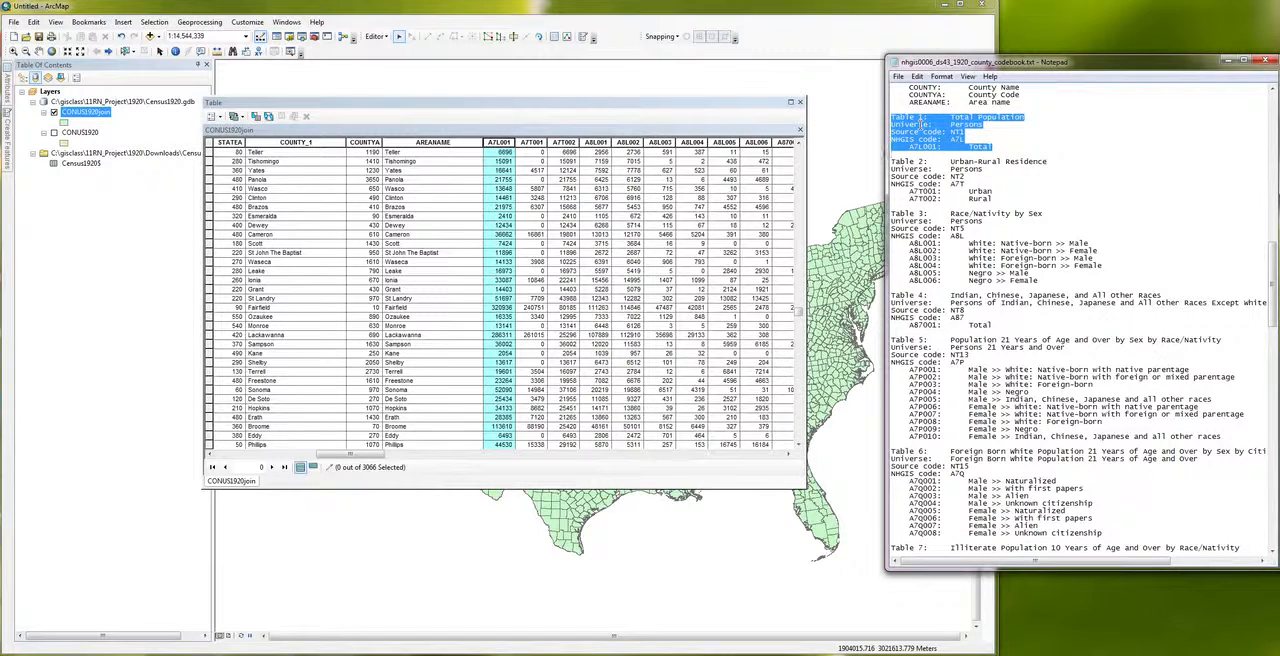
Step: Return to ArcMap and look through the A7L001 values down the attribute table, ending back at the first records
{"action": "left_click", "coordinate": [738, 107]}
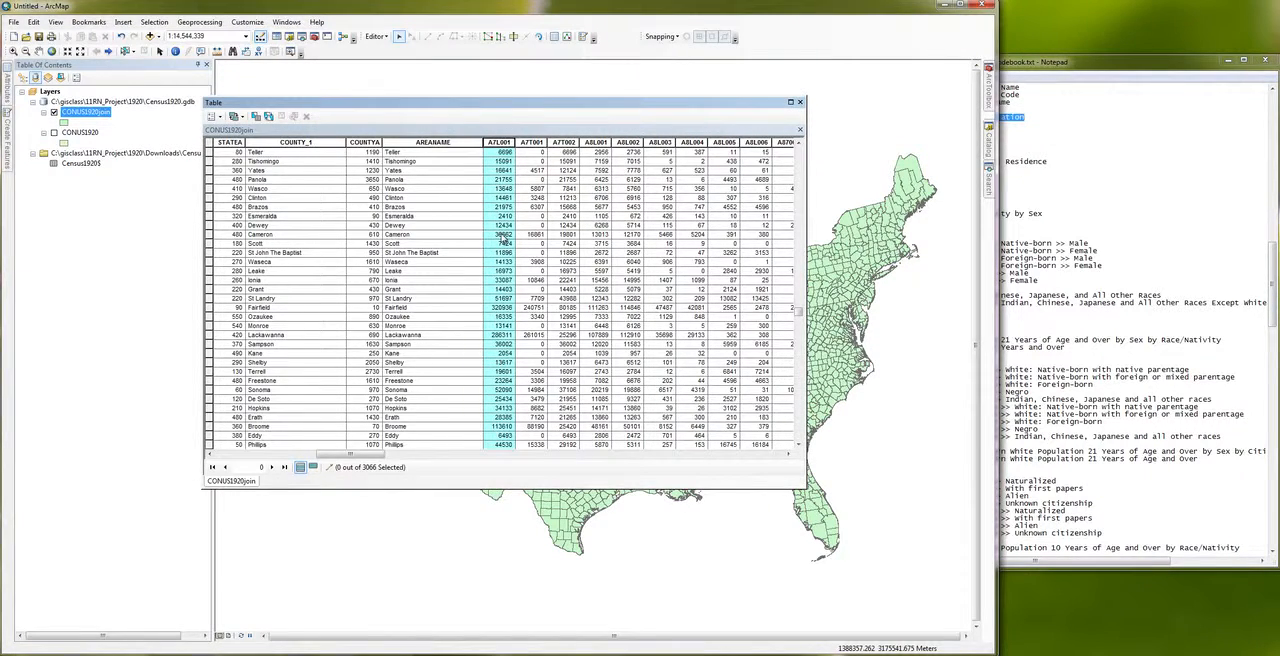
{"action": "scroll", "coordinate": [503, 235], "scroll_direction": "down", "scroll_amount": 6}
{"action": "scroll", "coordinate": [503, 234], "scroll_direction": "down", "scroll_amount": 10}
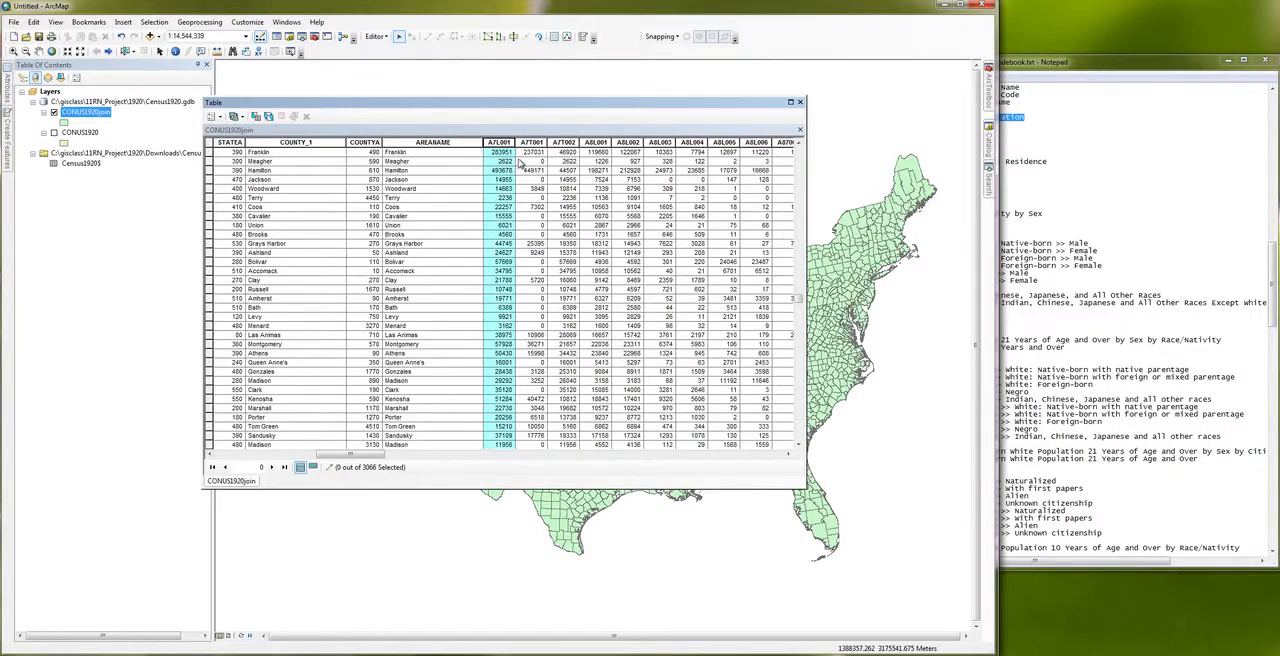
{"action": "scroll", "coordinate": [519, 244], "scroll_direction": "down", "scroll_amount": 10}
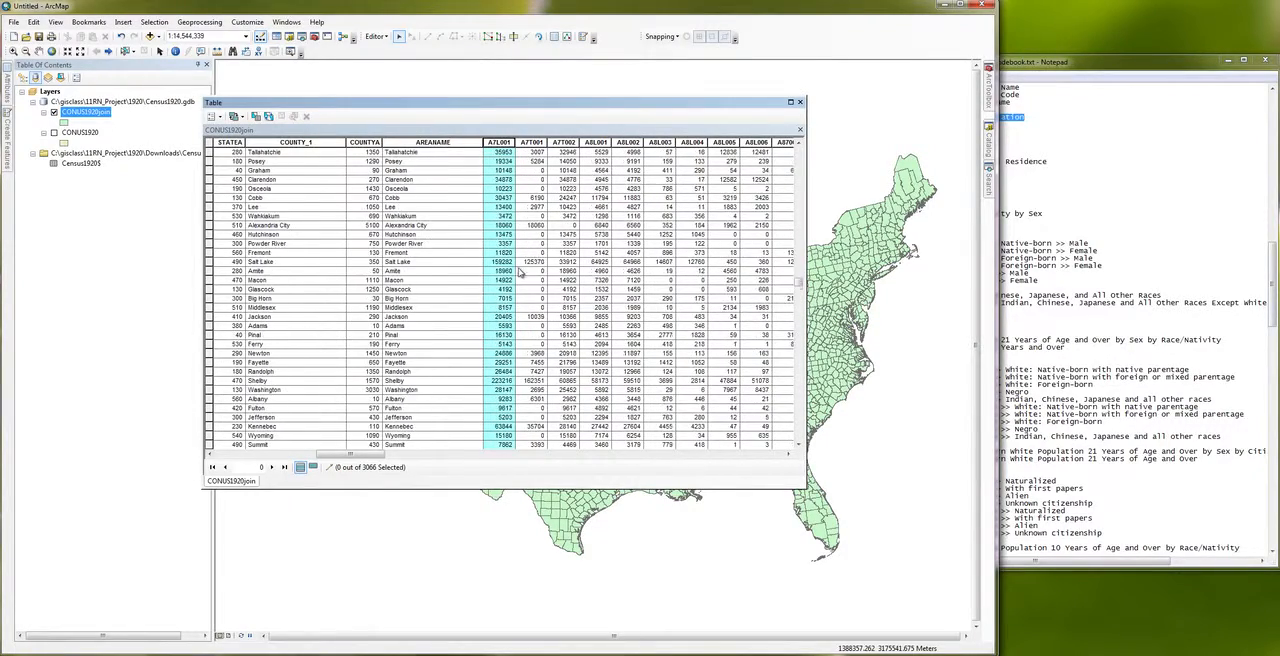
{"action": "scroll", "coordinate": [518, 270], "scroll_direction": "down", "scroll_amount": 5}
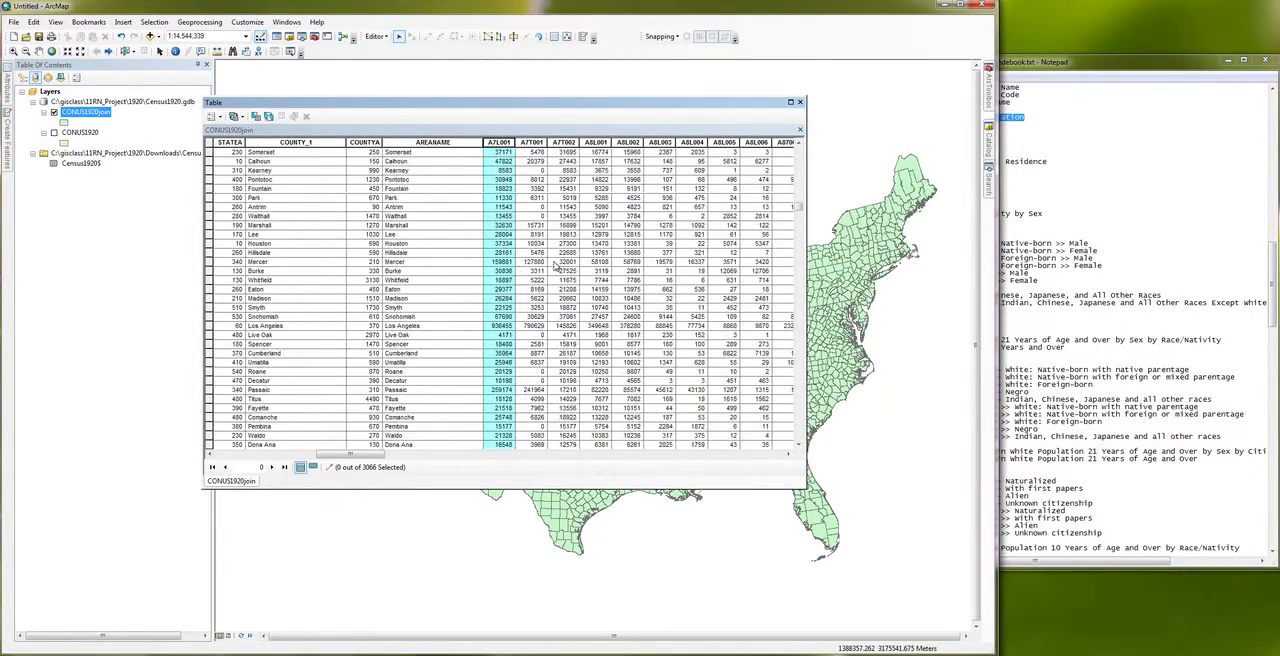
{"action": "left_click_drag", "start_coordinate": [799, 208], "coordinate": [792, 146]}
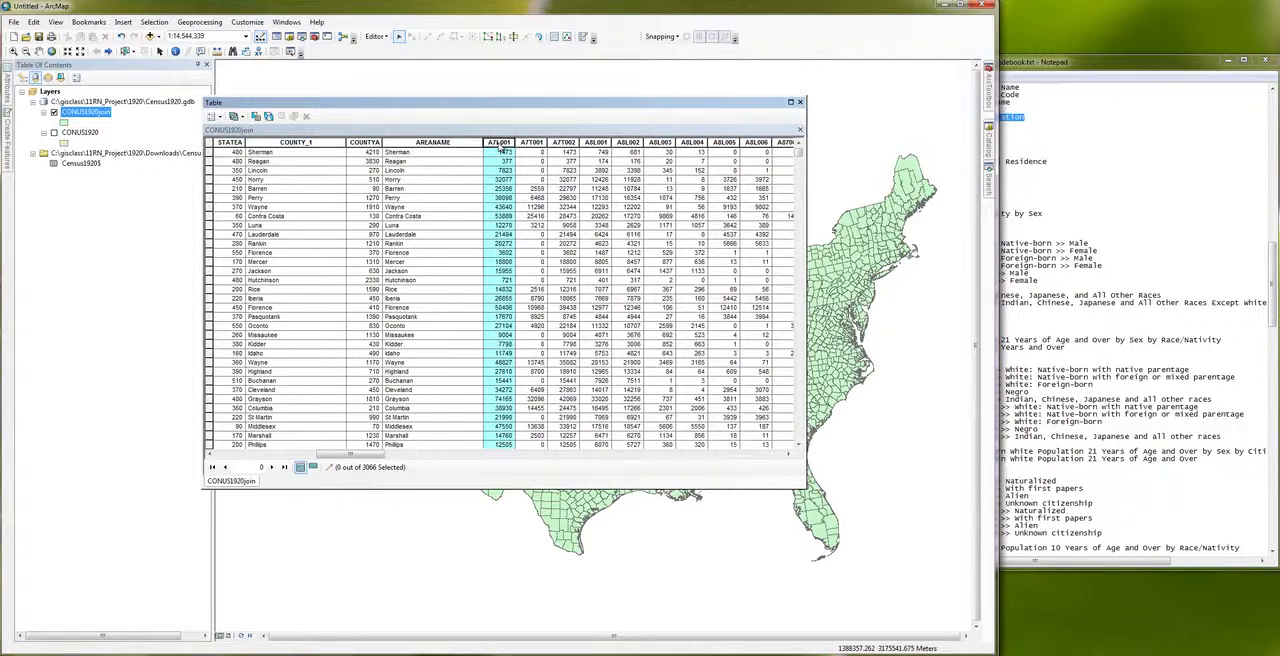
Step: Check the field names and data types in the CONUS1920join feature class properties from the Catalog, and close them without changes
{"action": "left_click", "coordinate": [990, 148]}
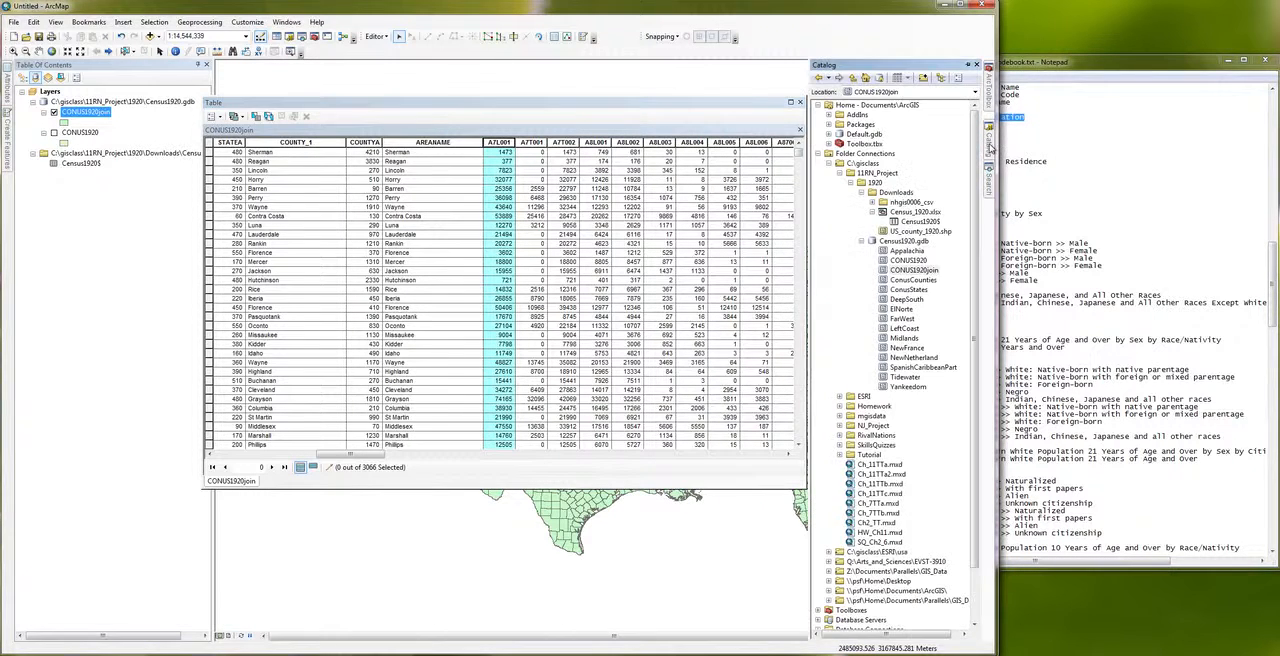
{"action": "right_click", "coordinate": [884, 272]}
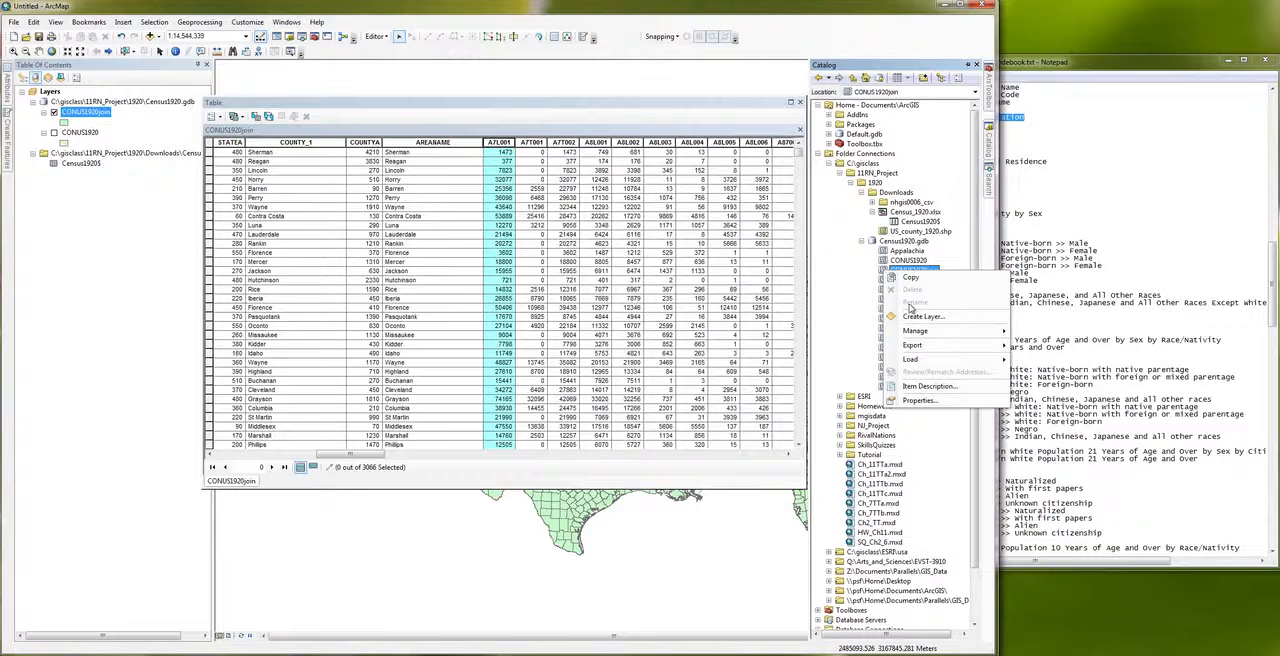
{"action": "left_click", "coordinate": [918, 400]}
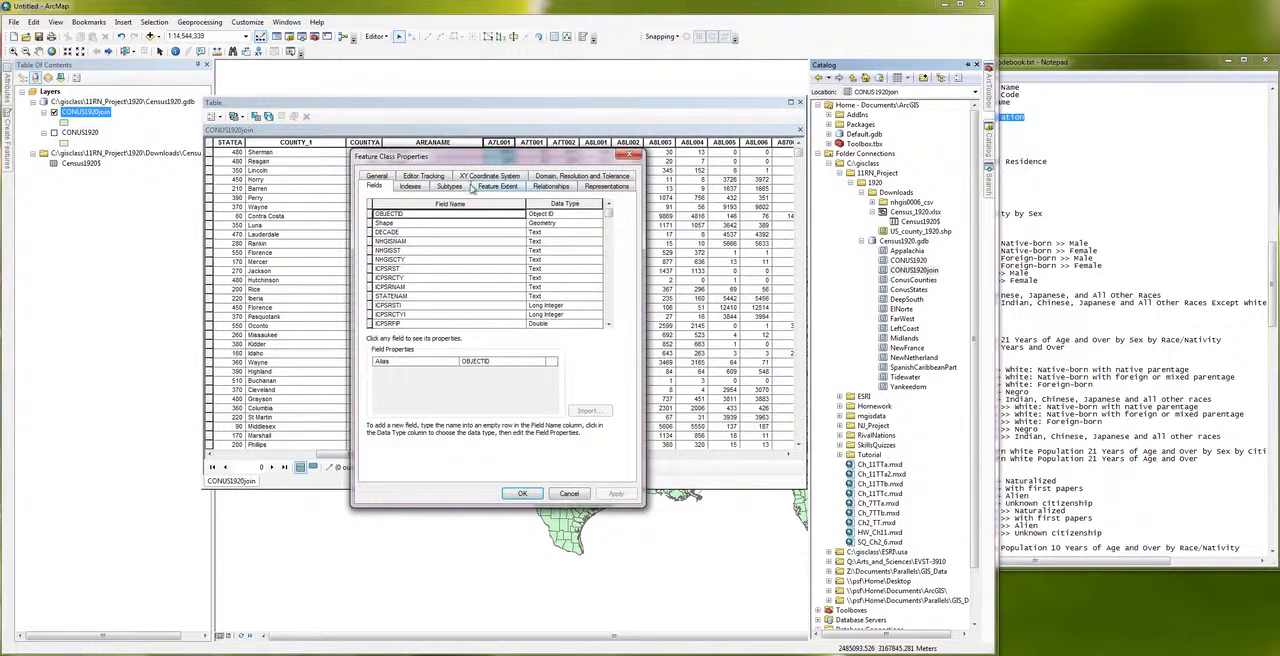
{"action": "mouse_move", "coordinate": [608, 212]}
{"action": "left_mouse_down"}
{"action": "mouse_move", "coordinate": [600, 322]}
{"action": "mouse_move", "coordinate": [604, 207]}
{"action": "left_mouse_up"}
{"action": "left_click", "coordinate": [627, 156]}
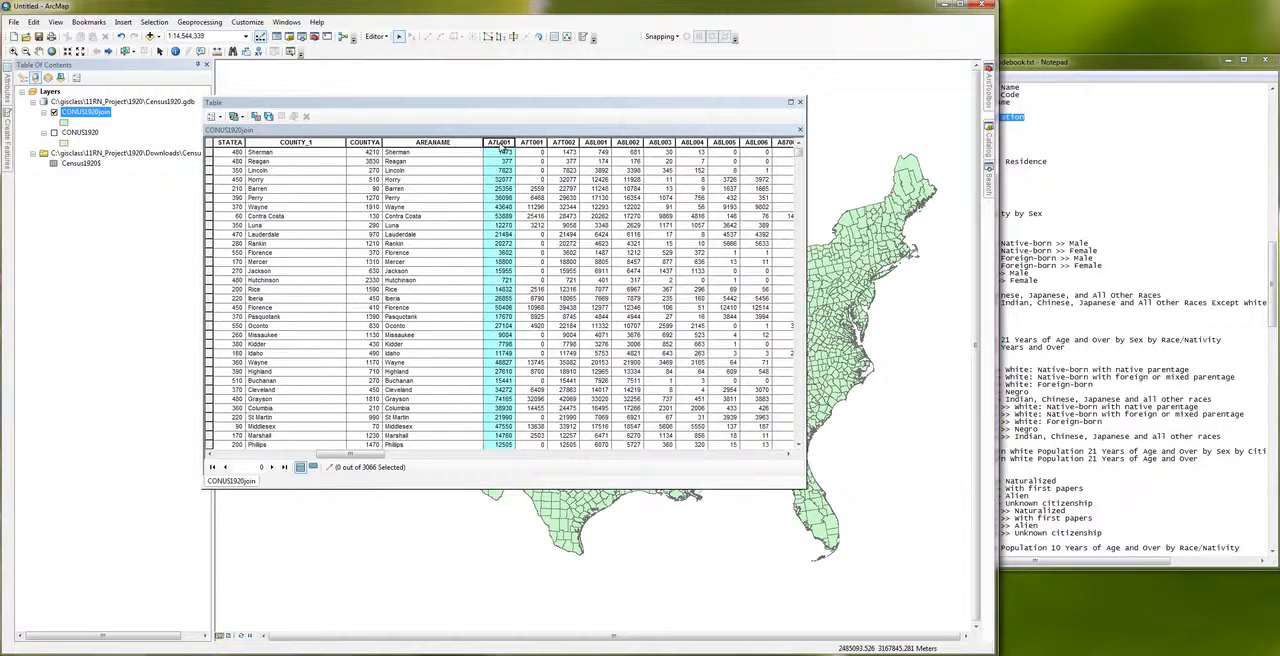
Step: Set the alias of the A7L001 field to TotalPop in its field properties
{"action": "right_click", "coordinate": [501, 146]}
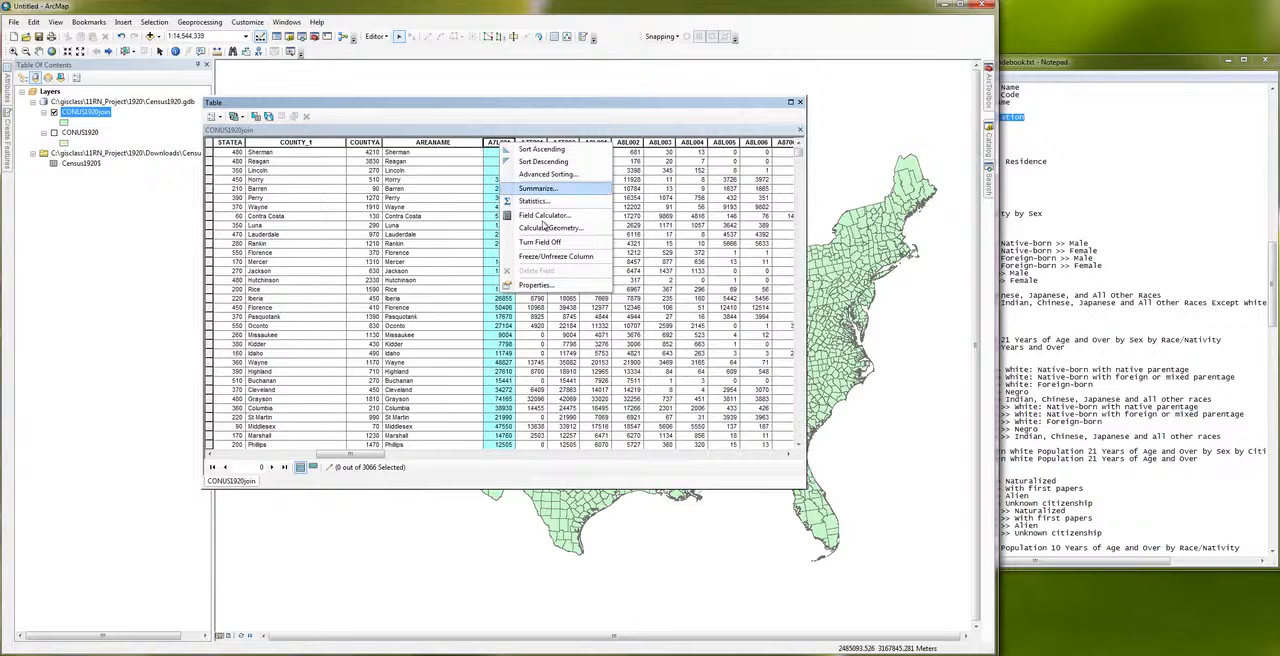
{"action": "left_click", "coordinate": [535, 285]}
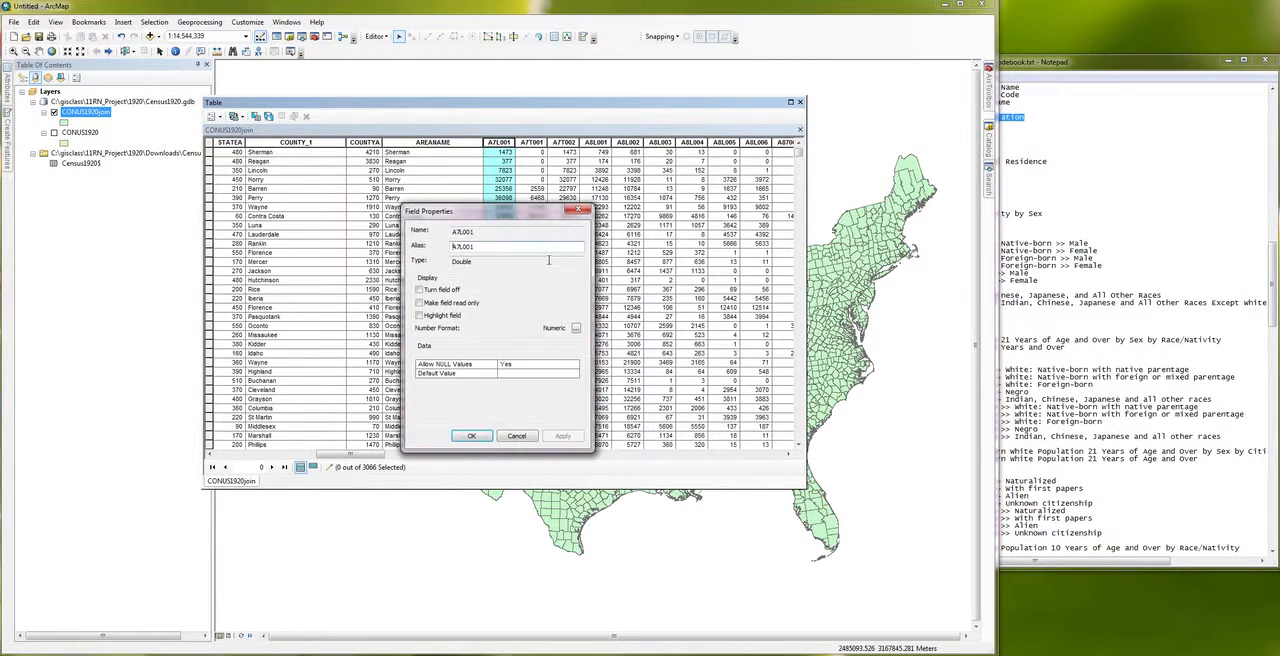
{"action": "double_click", "coordinate": [485, 248]}
{"action": "type", "text": "TotalPop"}
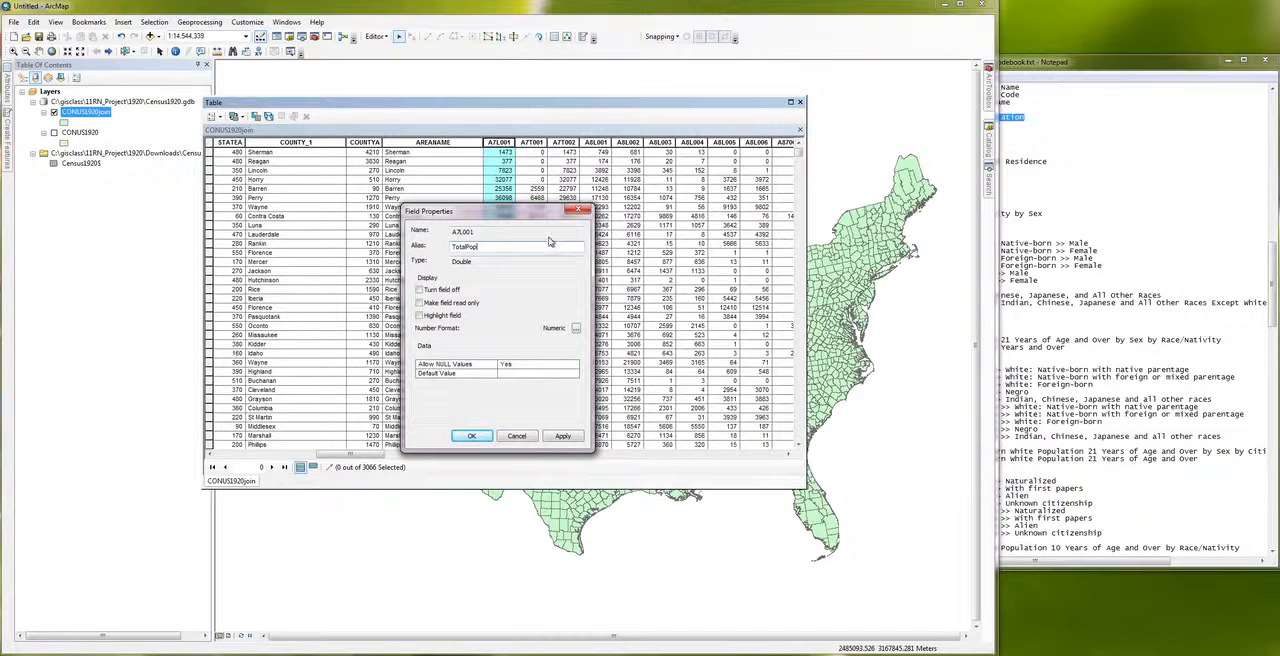
{"action": "double_click", "coordinate": [462, 261]}
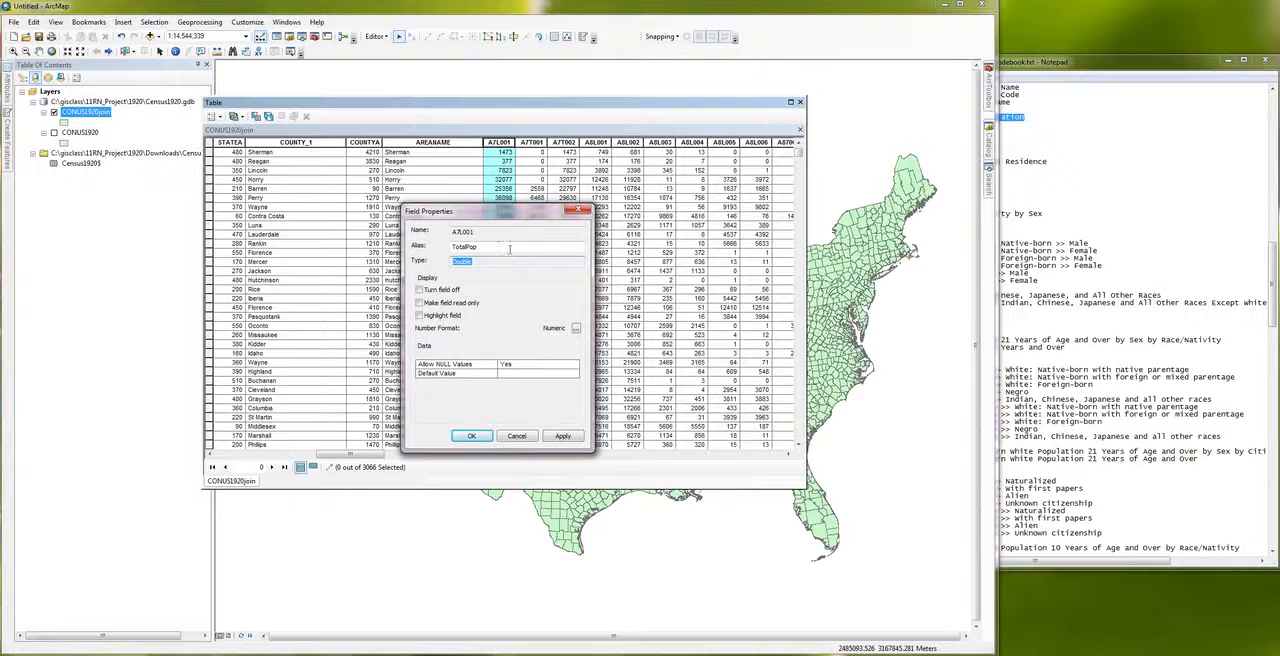
{"action": "left_click", "coordinate": [472, 437]}
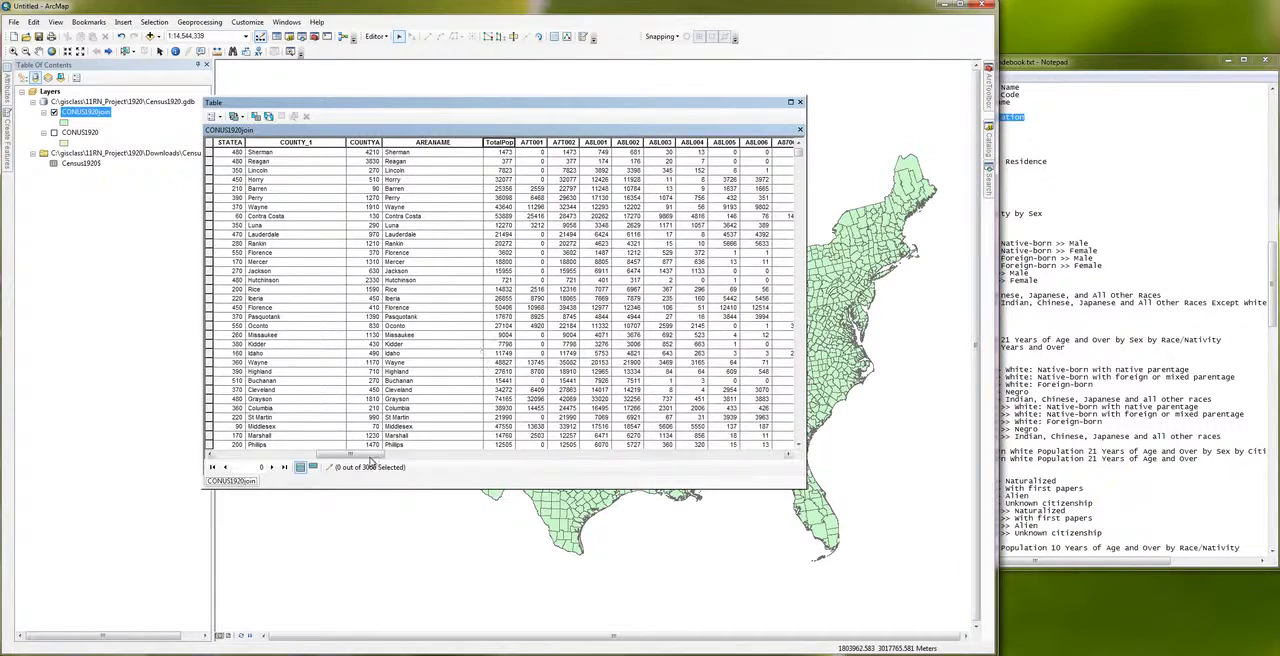
Step: Check the alias and data type of the A74033 field in its field properties, and close them without changes
{"action": "left_click_drag", "start_coordinate": [370, 458], "coordinate": [624, 457]}
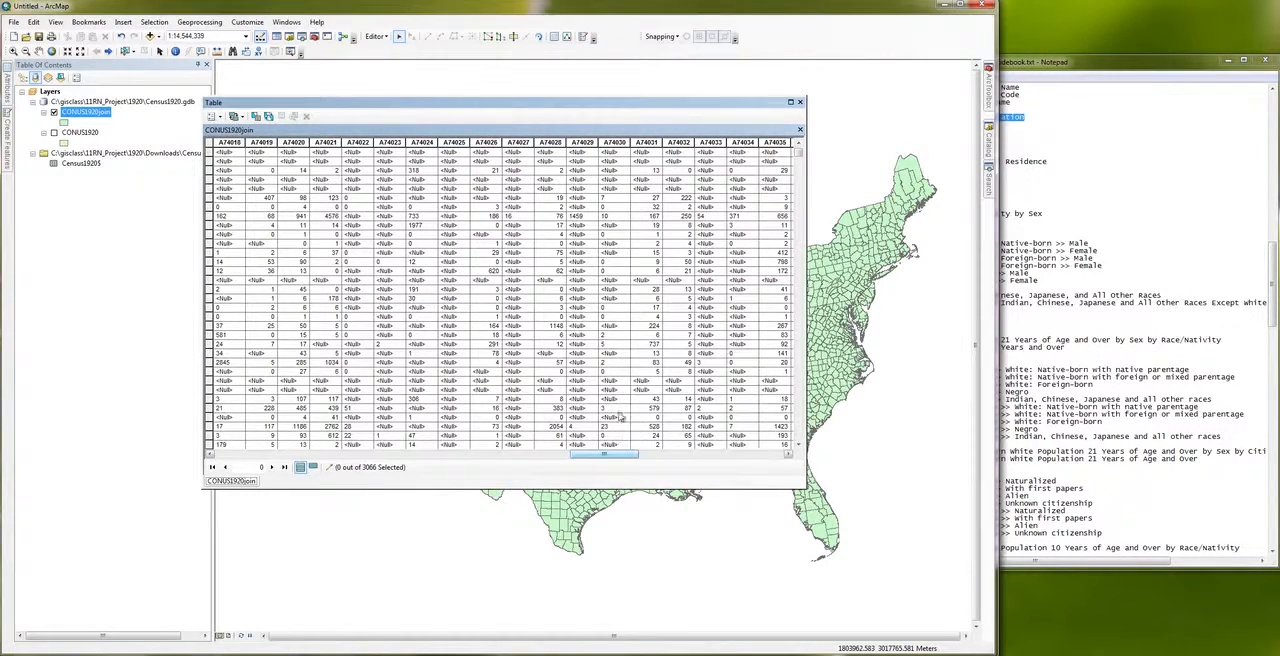
{"action": "right_click", "coordinate": [711, 143]}
{"action": "left_click", "coordinate": [710, 144]}
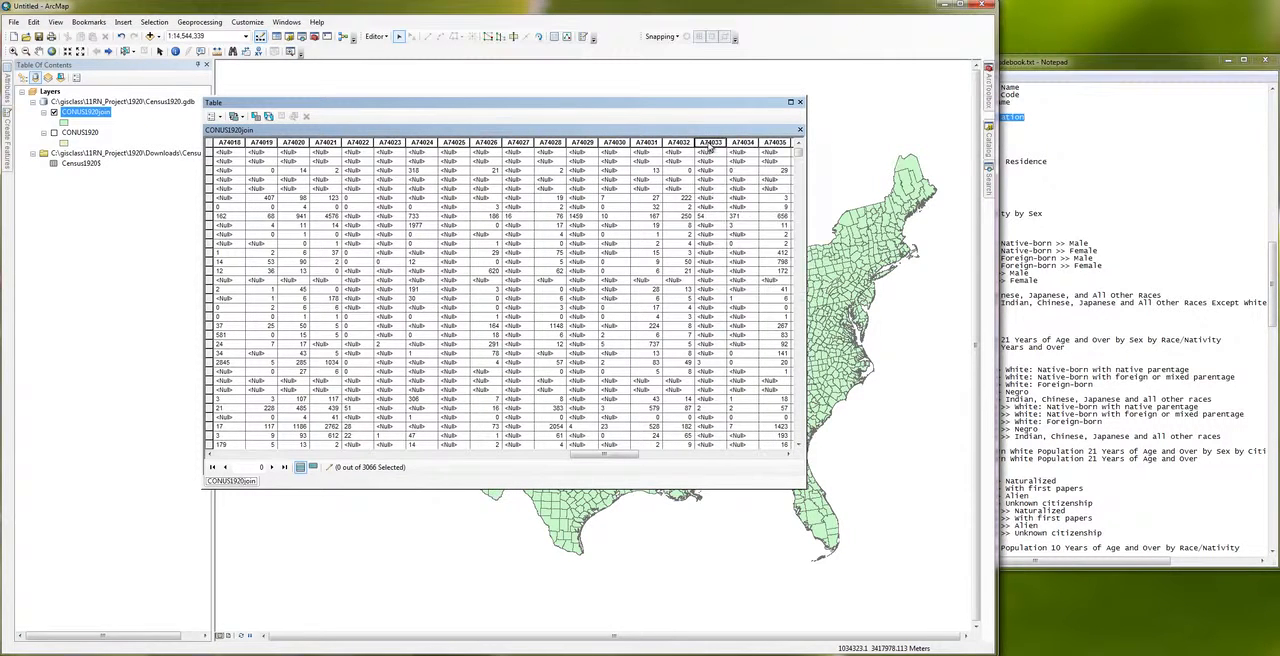
{"action": "left_click", "coordinate": [708, 146]}
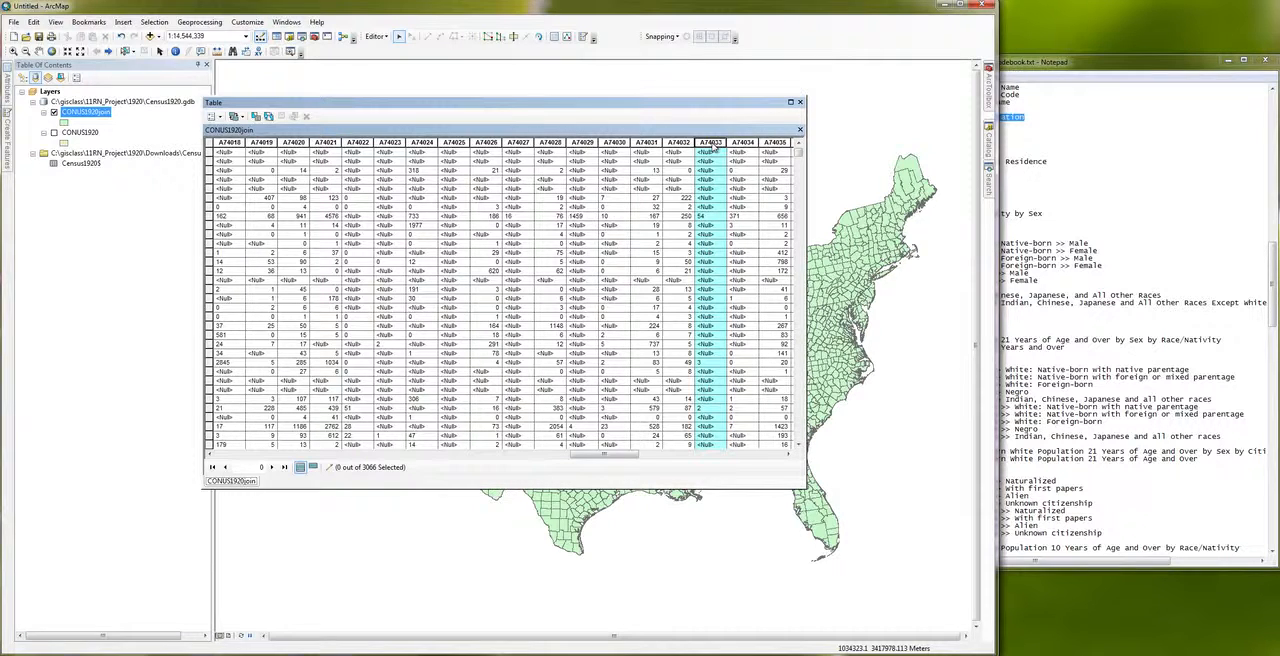
{"action": "right_click", "coordinate": [713, 147]}
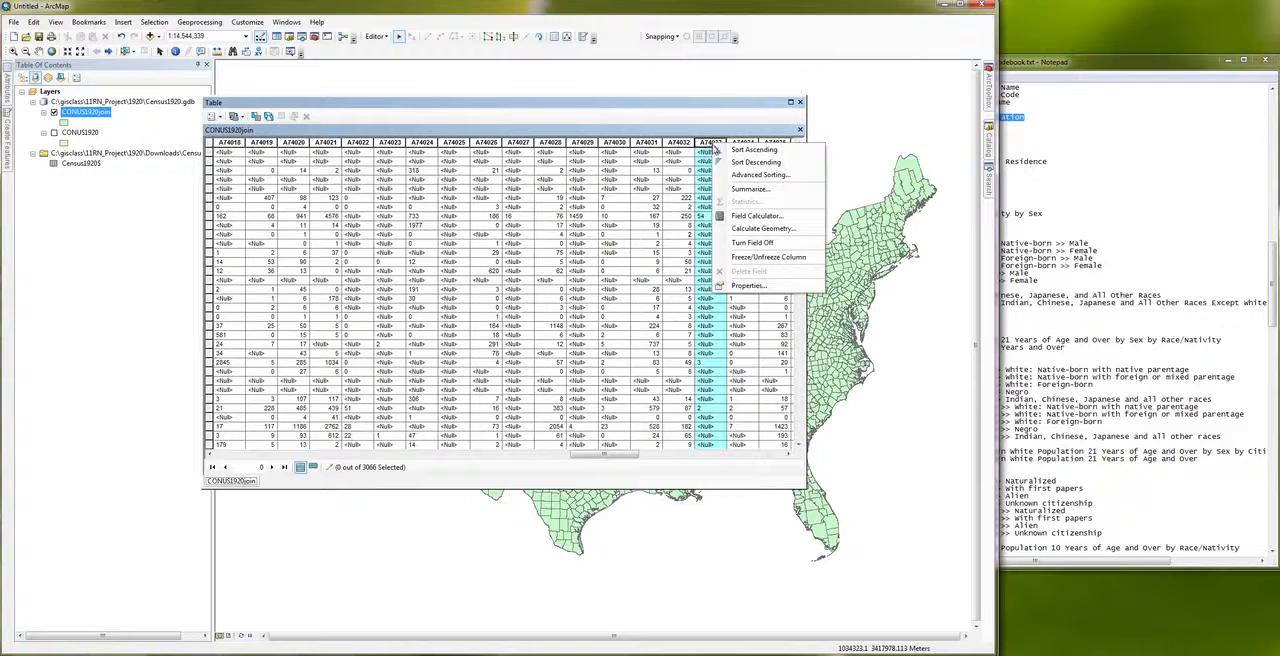
{"action": "left_click", "coordinate": [740, 285]}
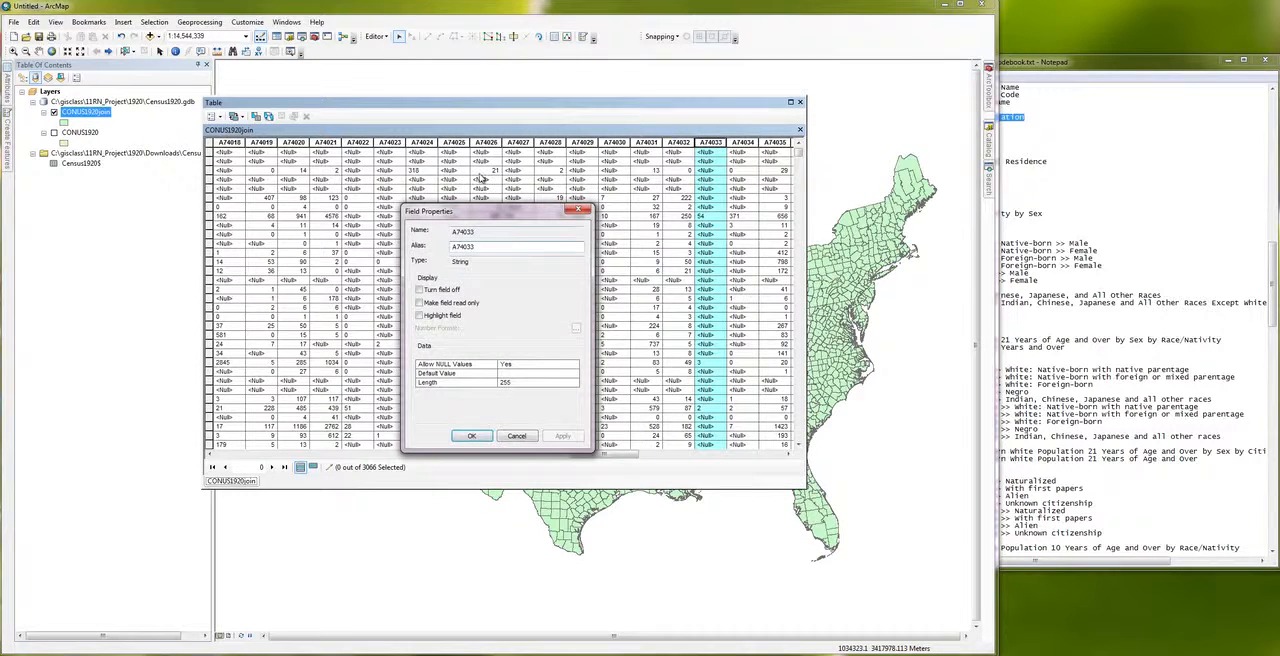
{"action": "double_click", "coordinate": [478, 247]}
{"action": "double_click", "coordinate": [470, 261]}
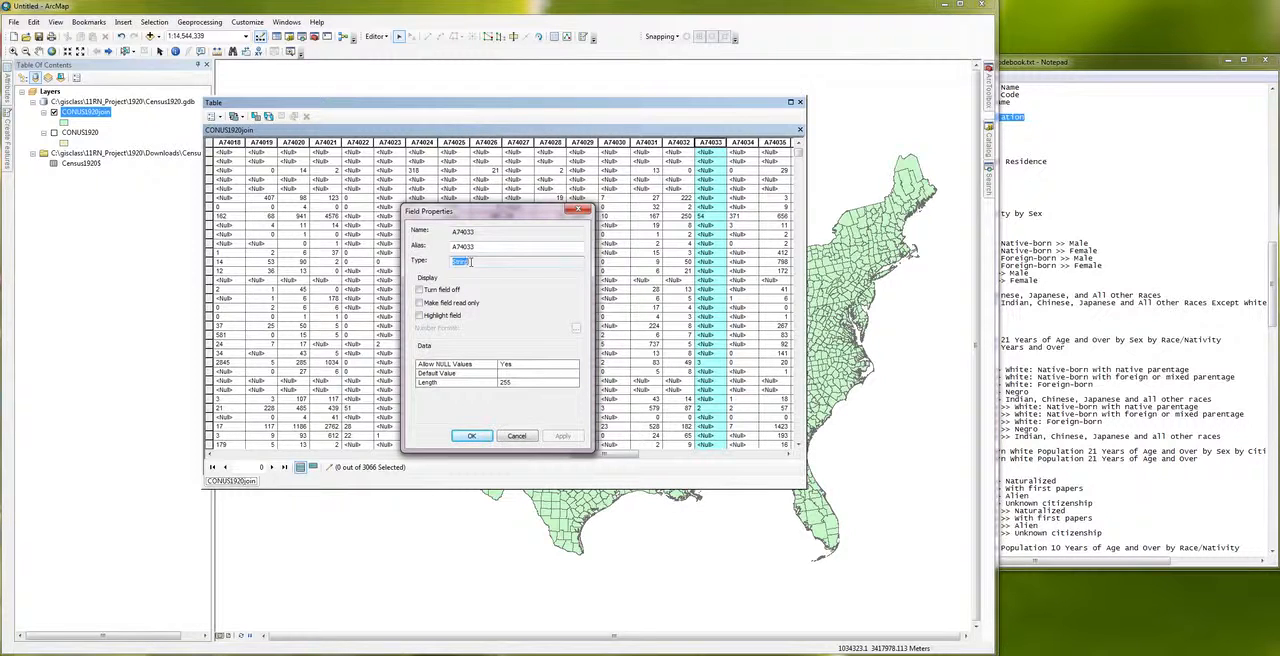
{"action": "left_click", "coordinate": [584, 211]}
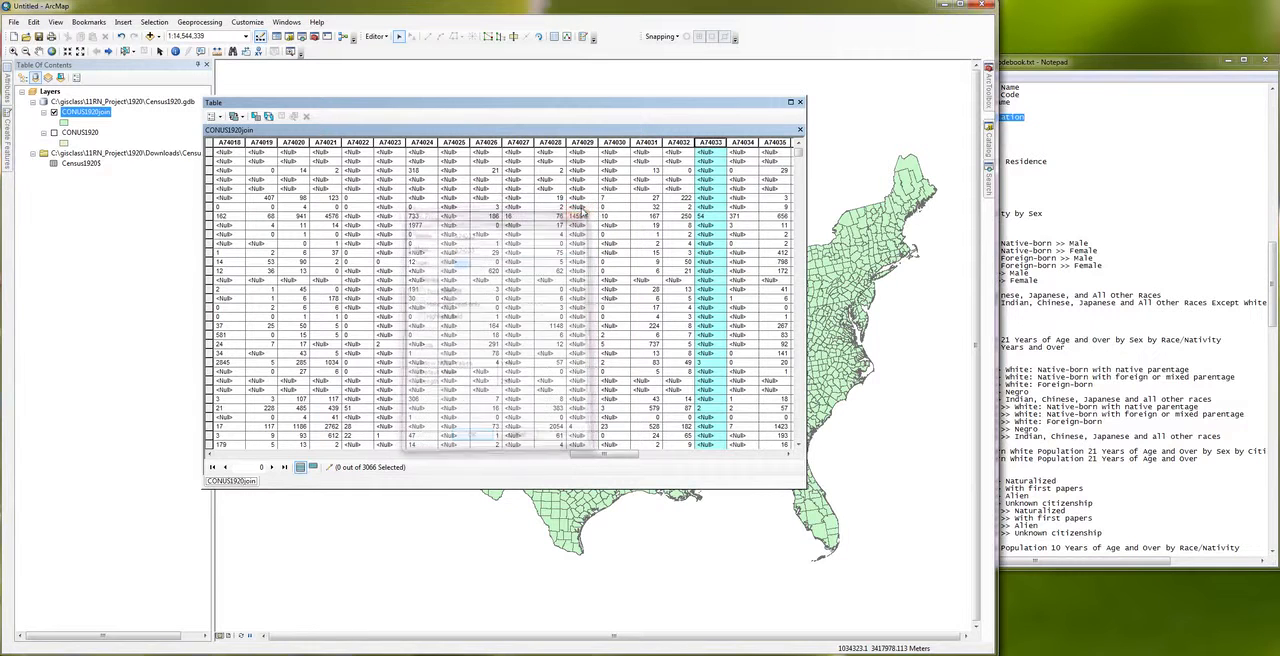
Step: Compare whether the Statistics command is available for the A74033 and A74032 fields
{"action": "left_click", "coordinate": [708, 143]}
{"action": "right_click", "coordinate": [708, 143]}
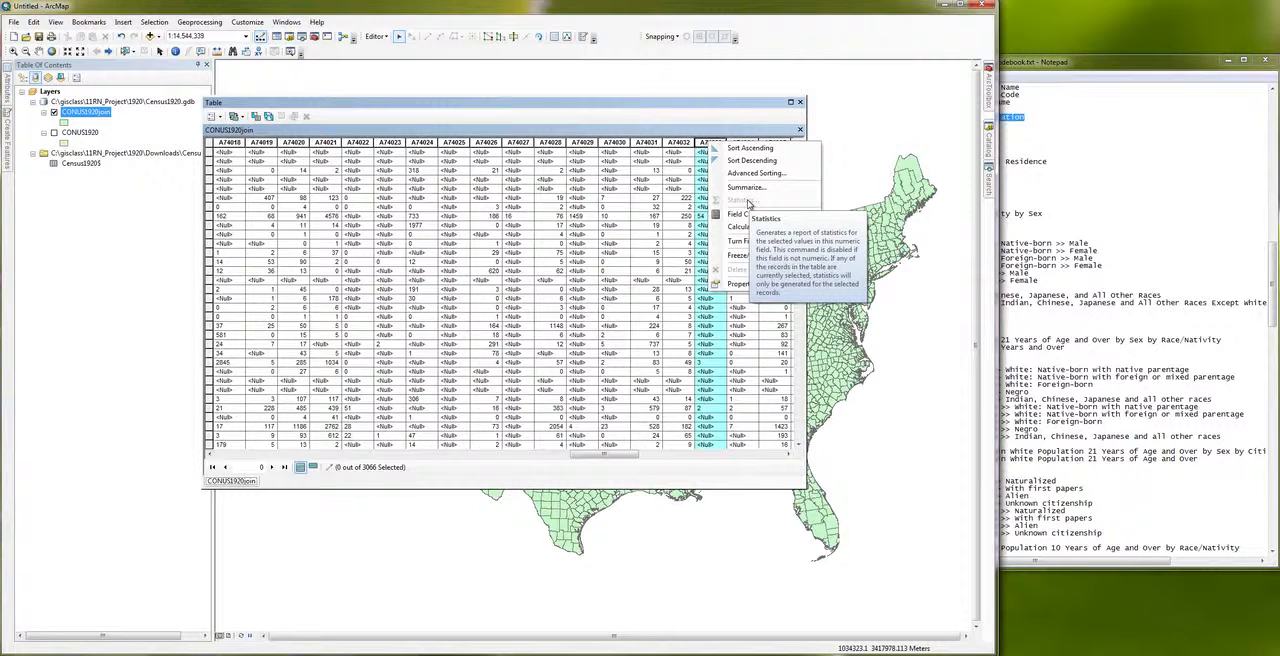
{"action": "left_click", "coordinate": [706, 133]}
{"action": "right_click", "coordinate": [684, 143]}
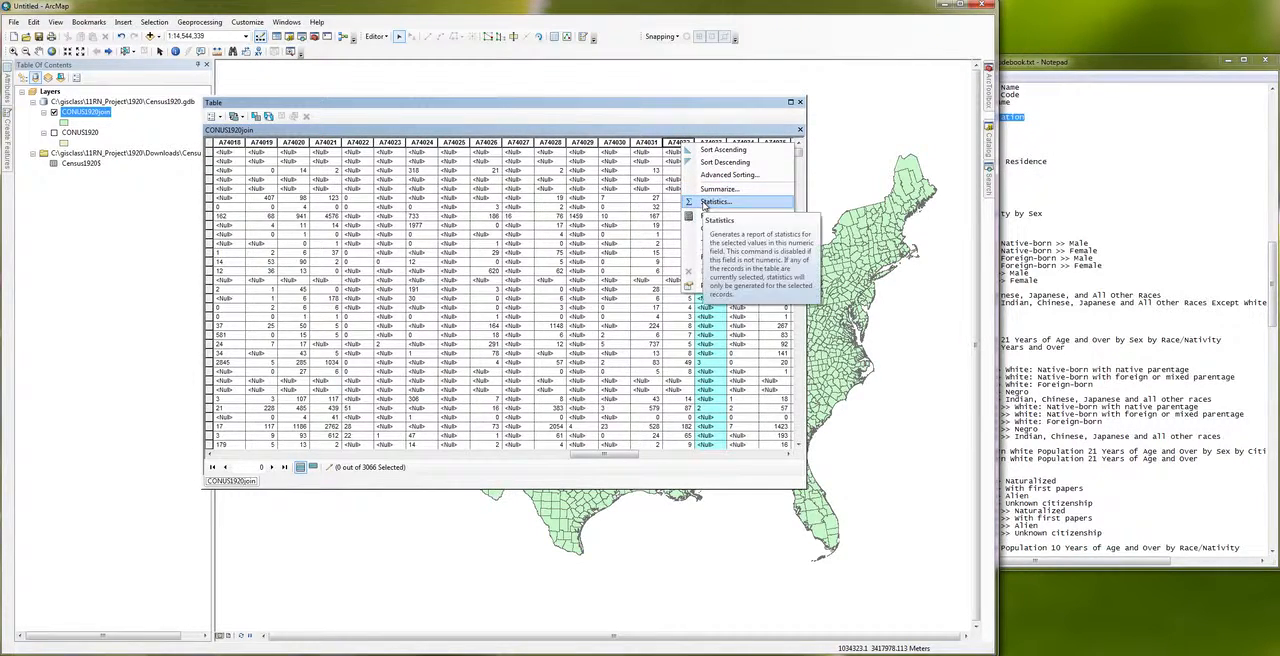
{"action": "left_click", "coordinate": [716, 137]}
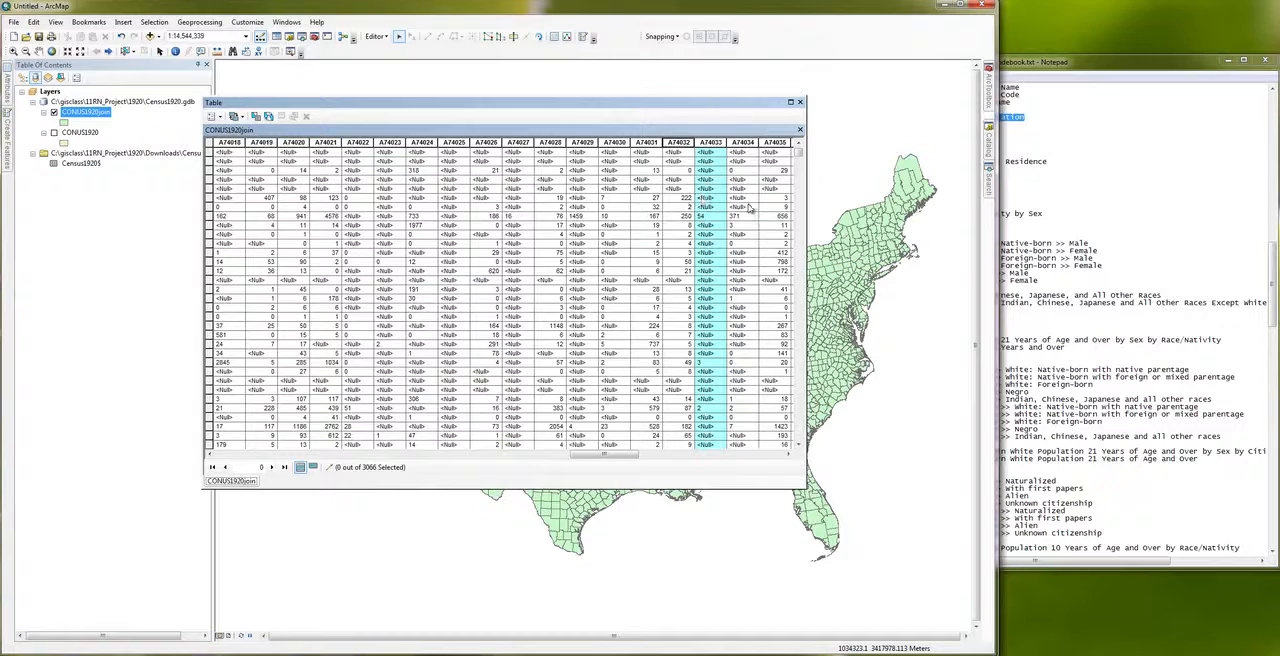
Step: Look up A74033 in the Notepad codebook, marking its South America entry and the Table 9 country-of-birth heading
{"action": "left_click", "coordinate": [1121, 127]}
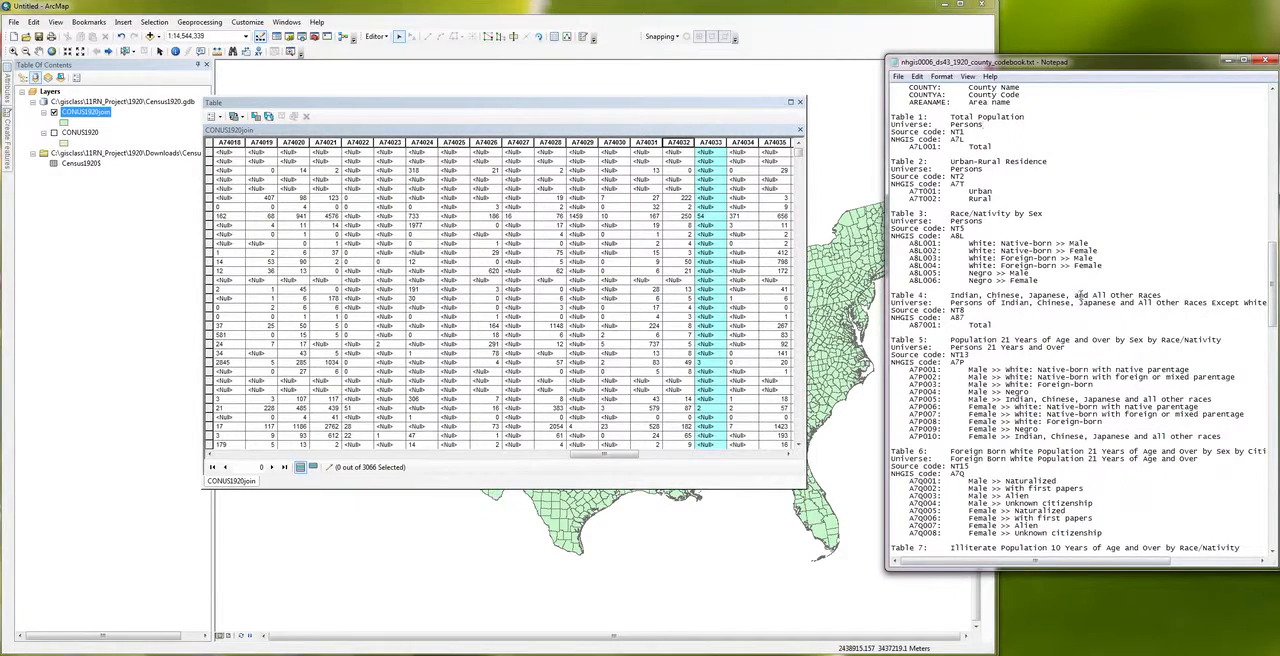
{"action": "scroll", "coordinate": [1079, 296], "scroll_direction": "down", "scroll_amount": 20}
{"action": "scroll", "coordinate": [1079, 296], "scroll_direction": "up", "scroll_amount": 1}
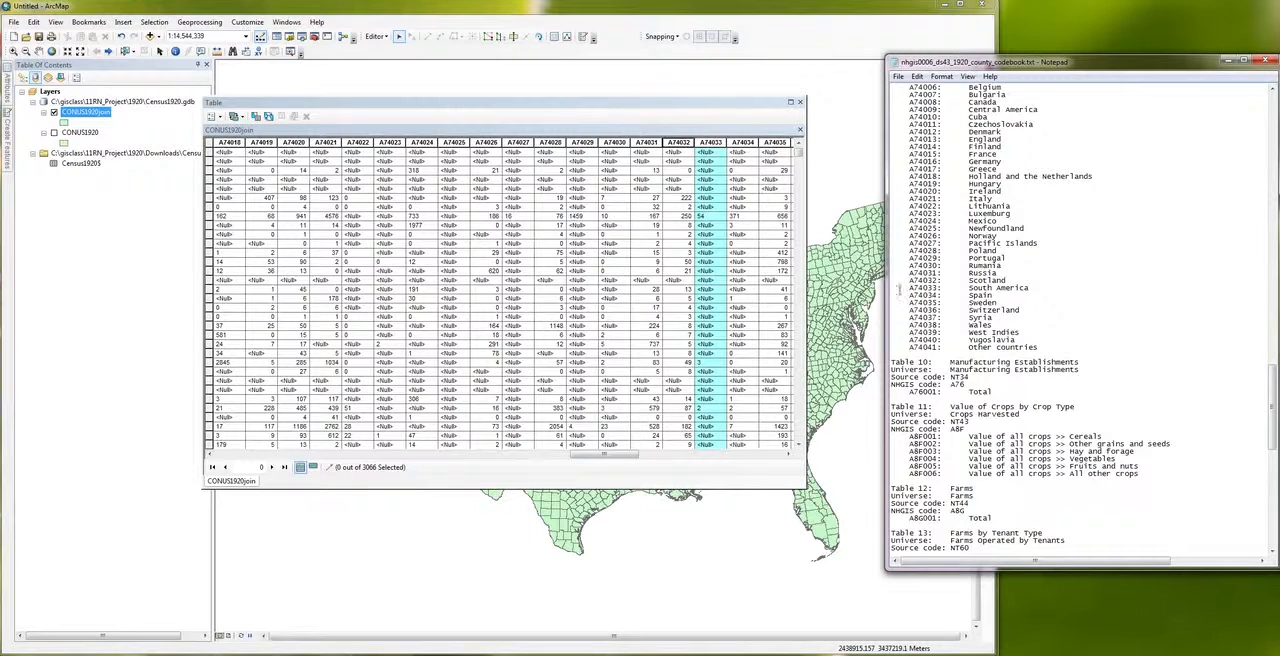
{"action": "left_click_drag", "start_coordinate": [898, 289], "coordinate": [1030, 289]}
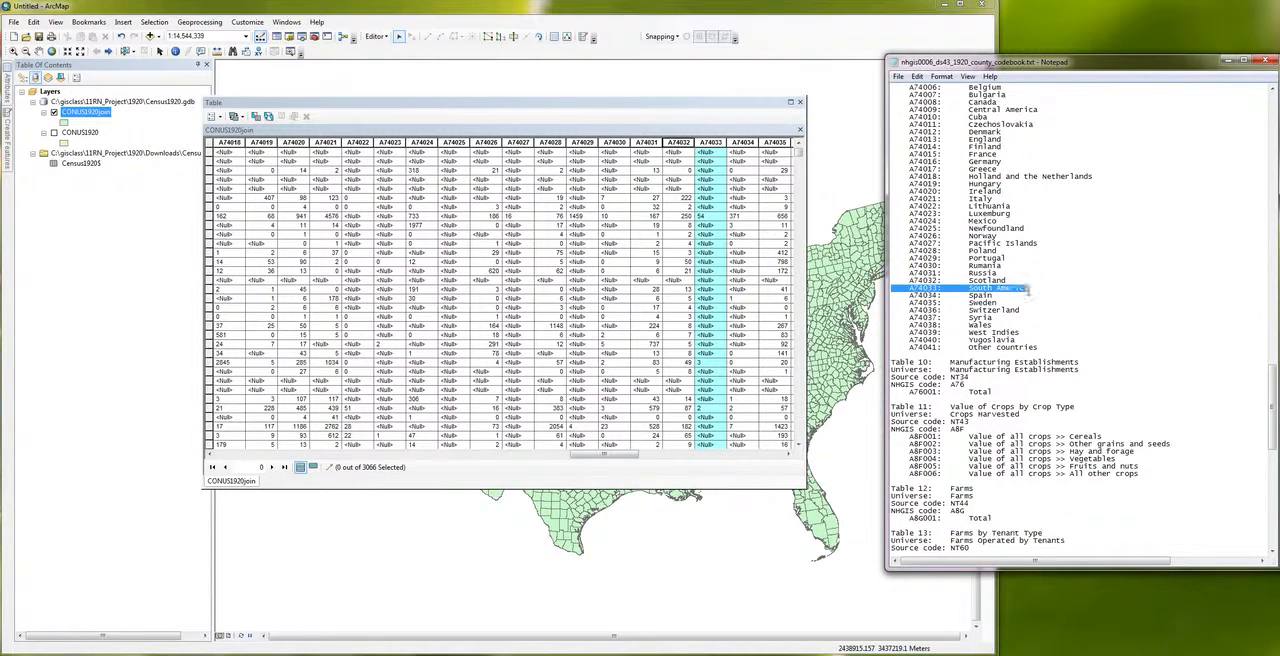
{"action": "scroll", "coordinate": [1027, 291], "scroll_direction": "up", "scroll_amount": 2}
{"action": "scroll", "coordinate": [1027, 291], "scroll_direction": "up", "scroll_amount": 4}
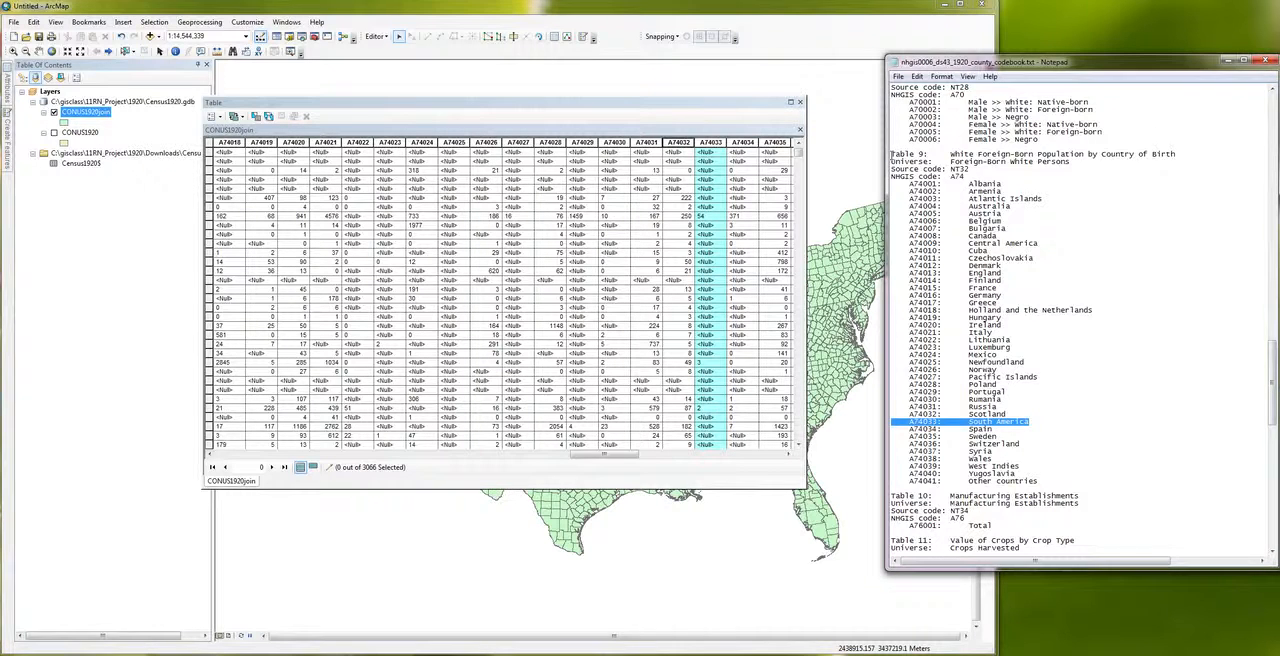
{"action": "mouse_move", "coordinate": [893, 155]}
{"action": "left_mouse_down"}
{"action": "mouse_move", "coordinate": [897, 180]}
{"action": "mouse_move", "coordinate": [903, 162]}
{"action": "left_mouse_up"}
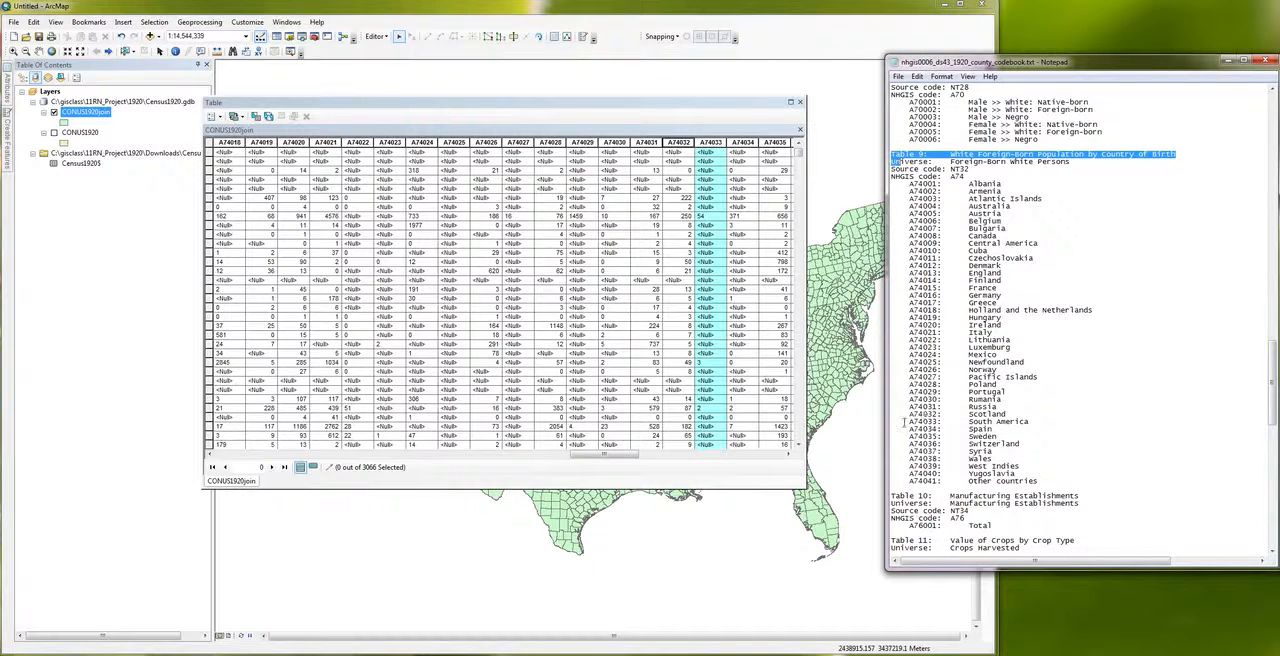
{"action": "left_click_drag", "start_coordinate": [911, 424], "coordinate": [1071, 422]}
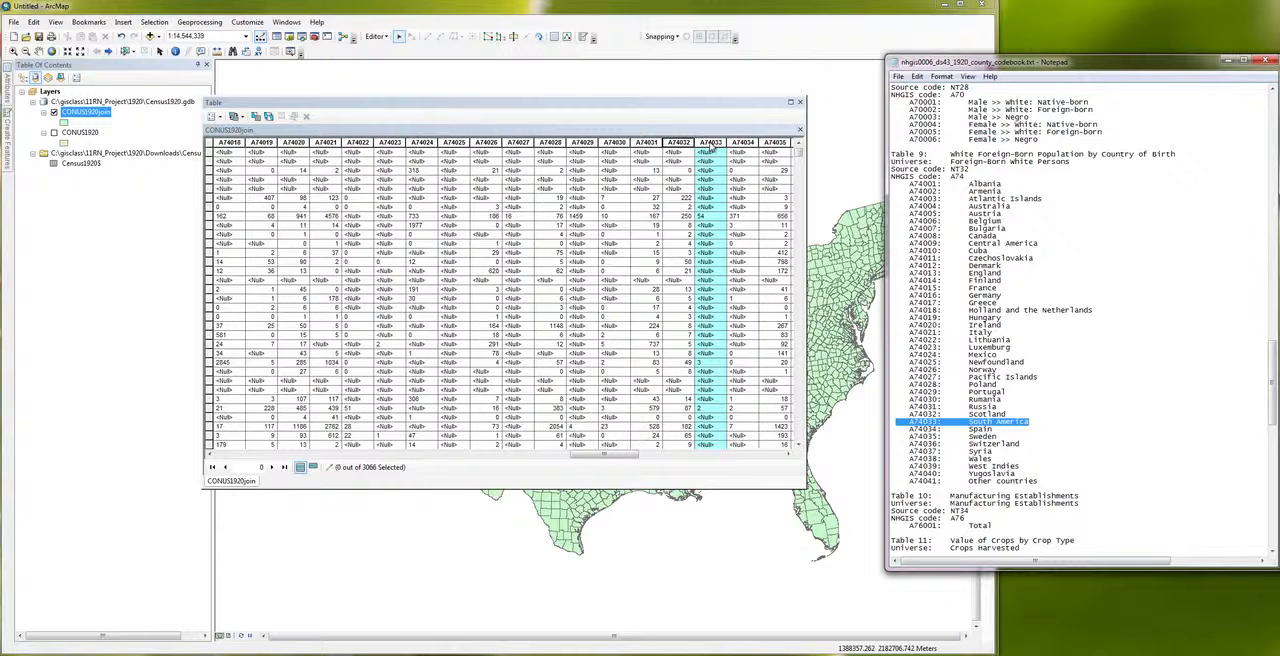
Step: Return to the ArcMap attribute table and inspect individual cells in the A74033 and A74034 columns
{"action": "left_click", "coordinate": [710, 207]}
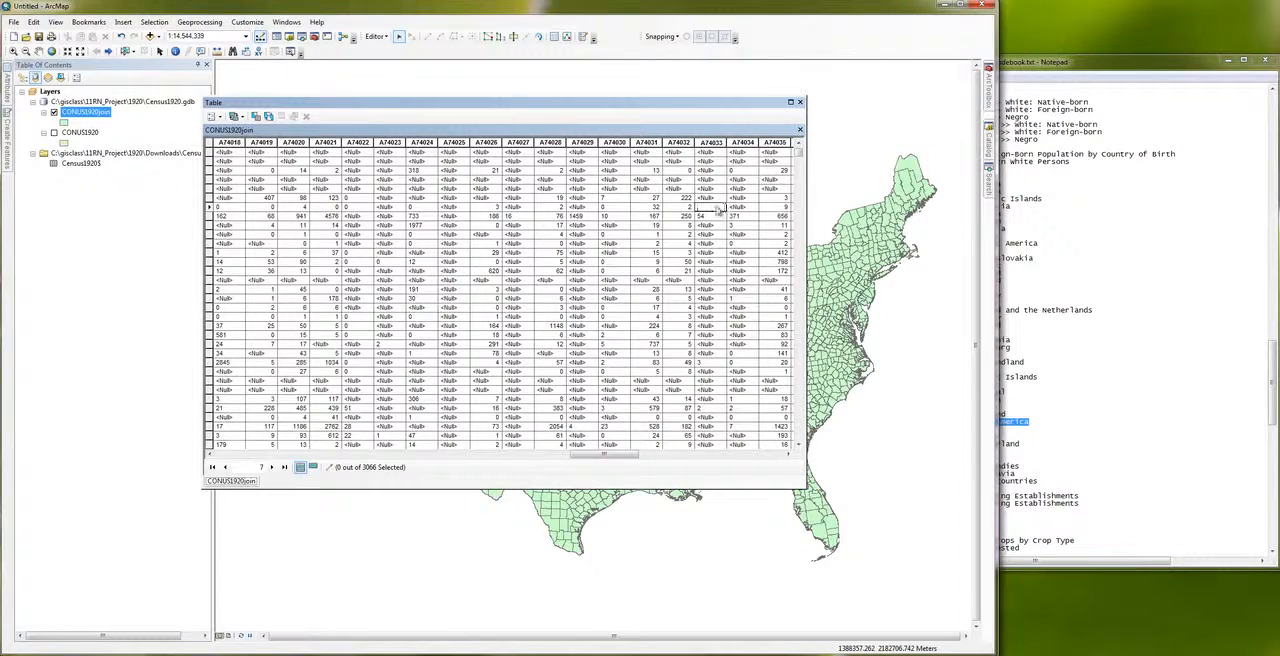
{"action": "left_click", "coordinate": [741, 244]}
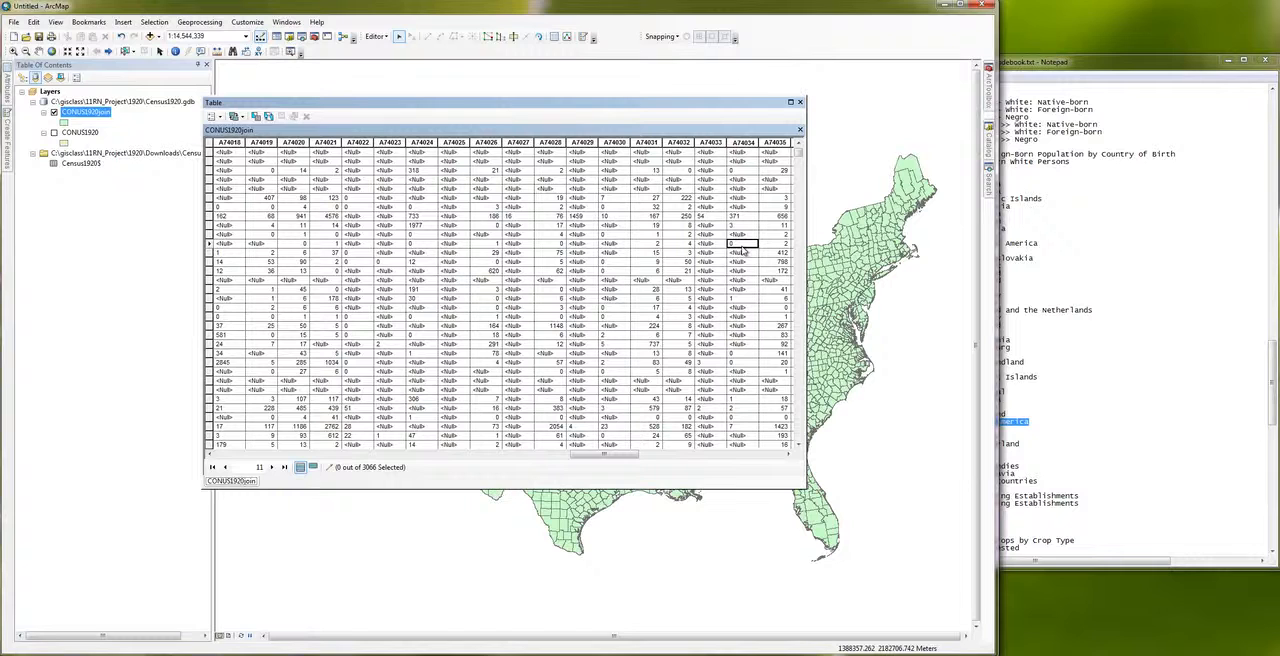
{"action": "left_click", "coordinate": [711, 179]}
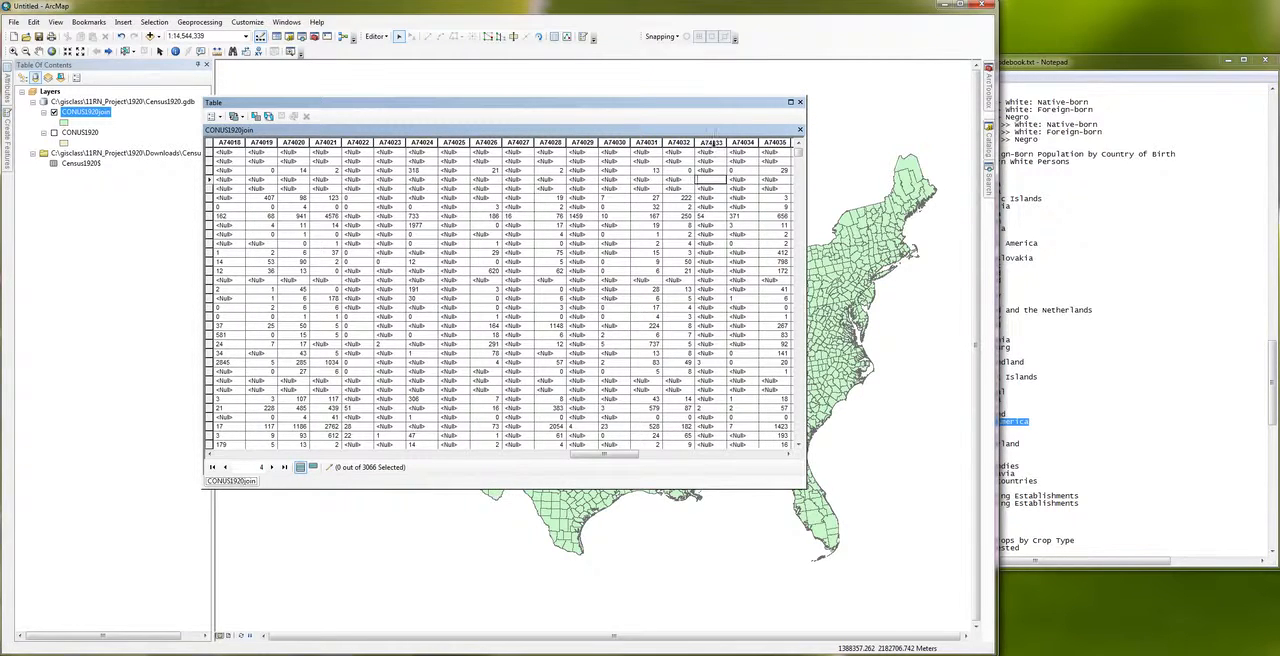
Step: Select the A74033 column and check whether the Field Calculator is offered for it
{"action": "left_click", "coordinate": [713, 143]}
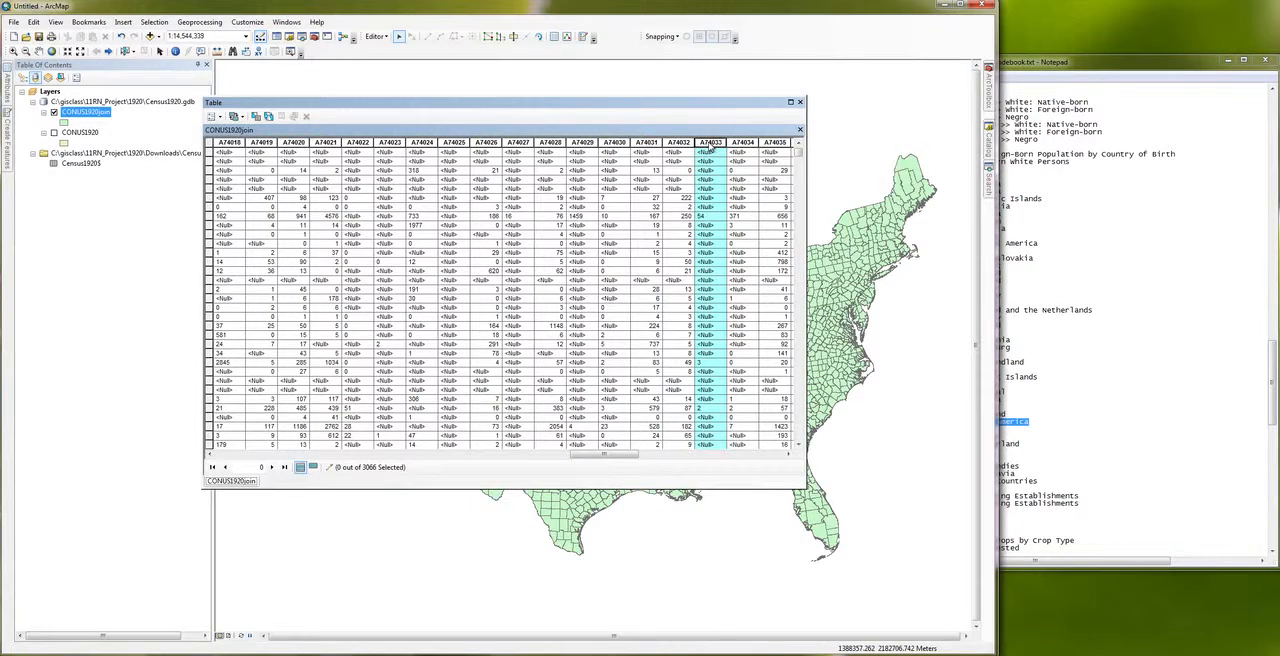
{"action": "right_click", "coordinate": [711, 147]}
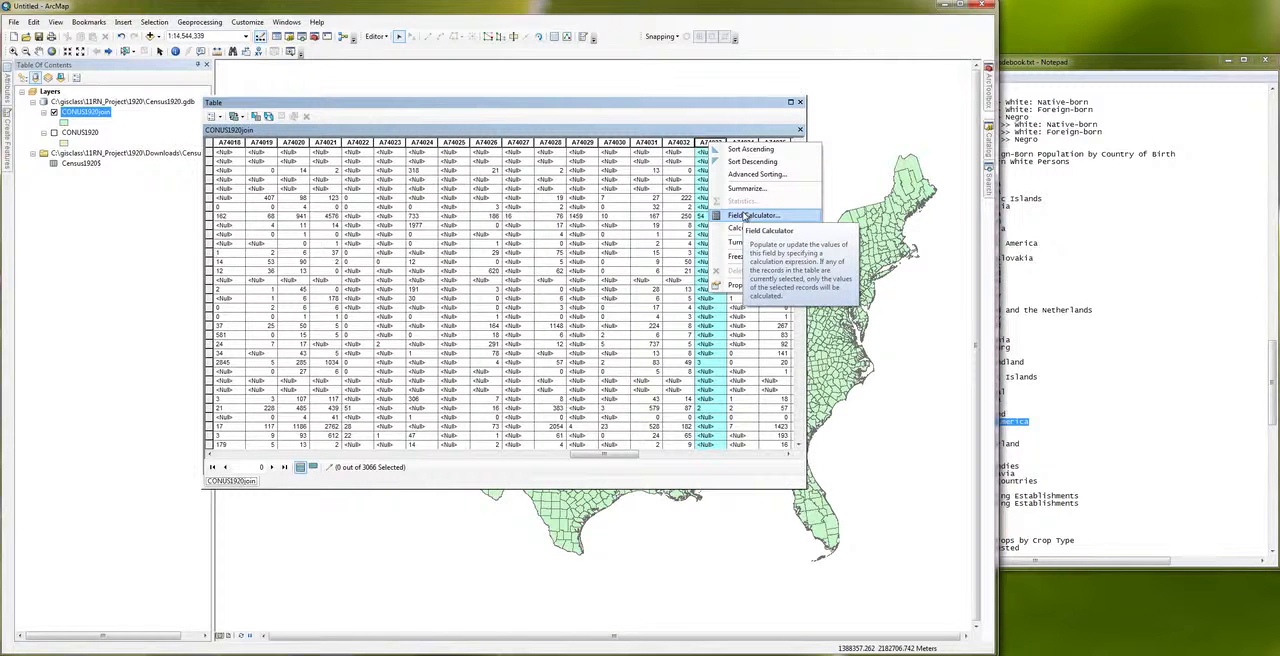
{"action": "left_click", "coordinate": [716, 129]}
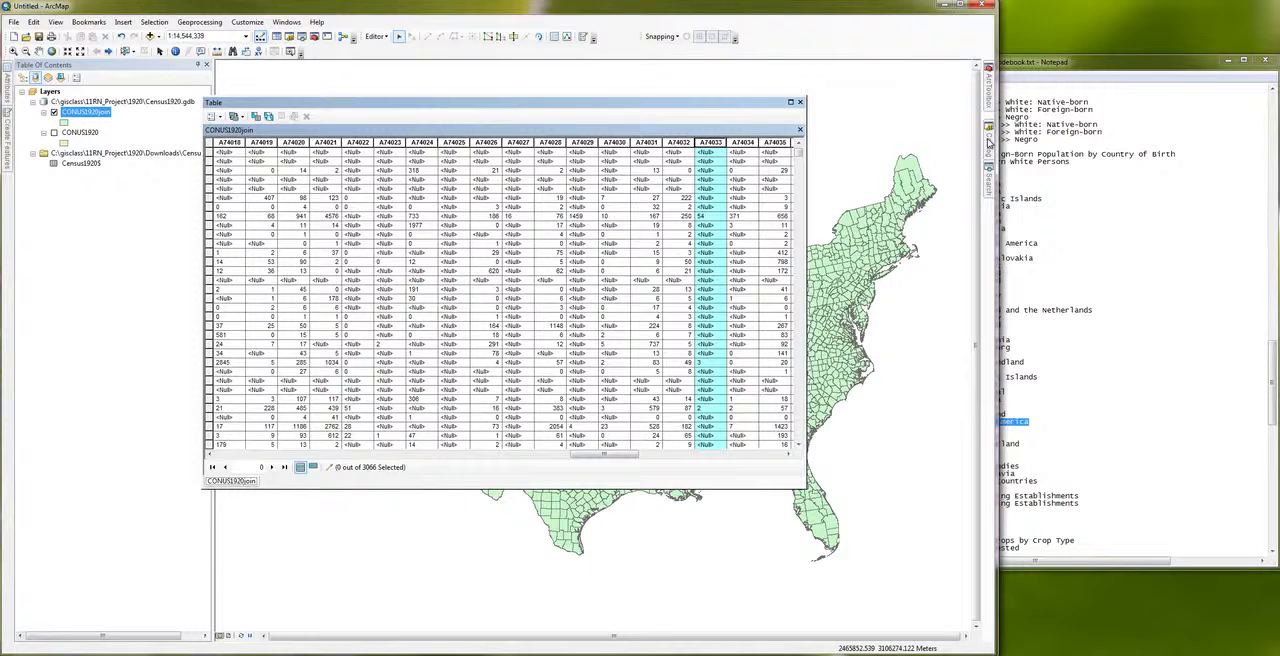
Step: Open the feature class properties of CONUS1920join in Census1920.gdb and compare the data types of fields A70003 and A74001
{"action": "mouse_move", "coordinate": [990, 147]}
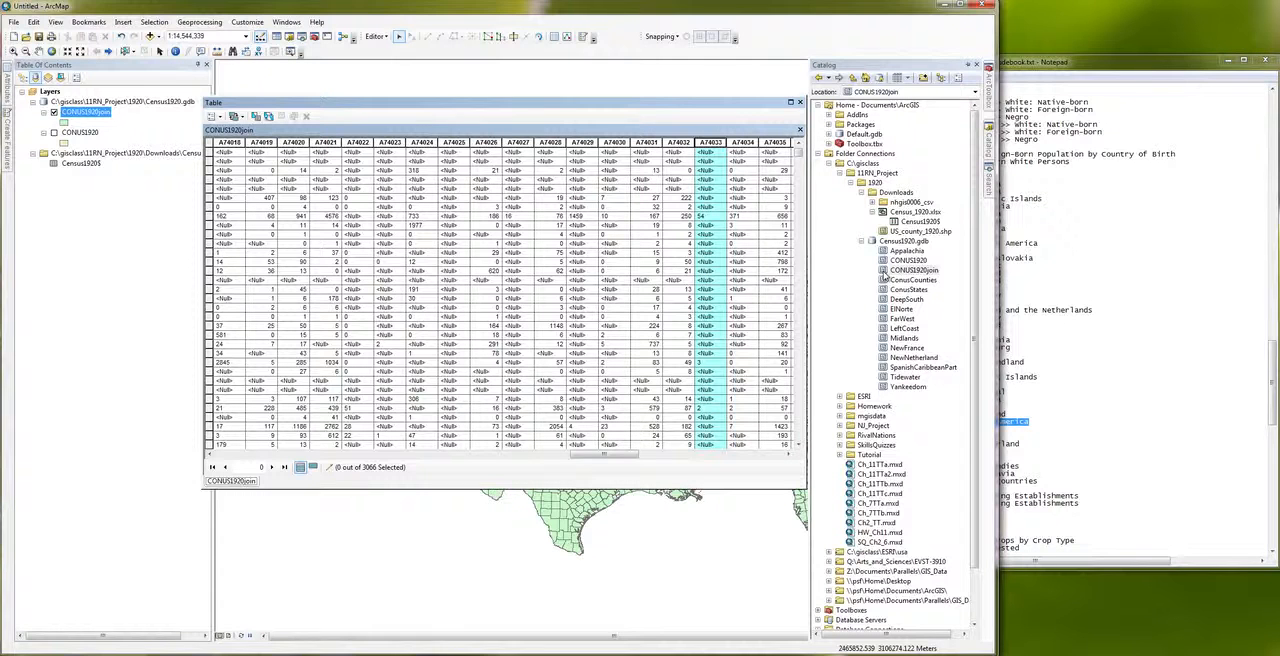
{"action": "right_click", "coordinate": [884, 274]}
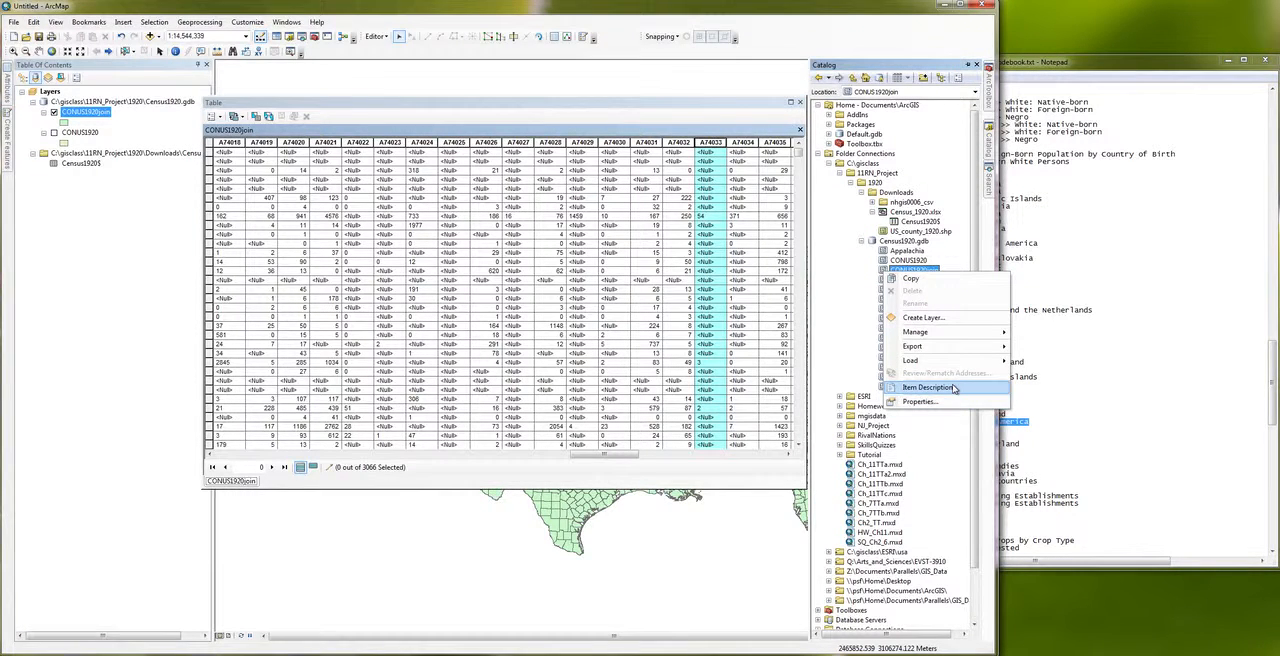
{"action": "left_click", "coordinate": [937, 401]}
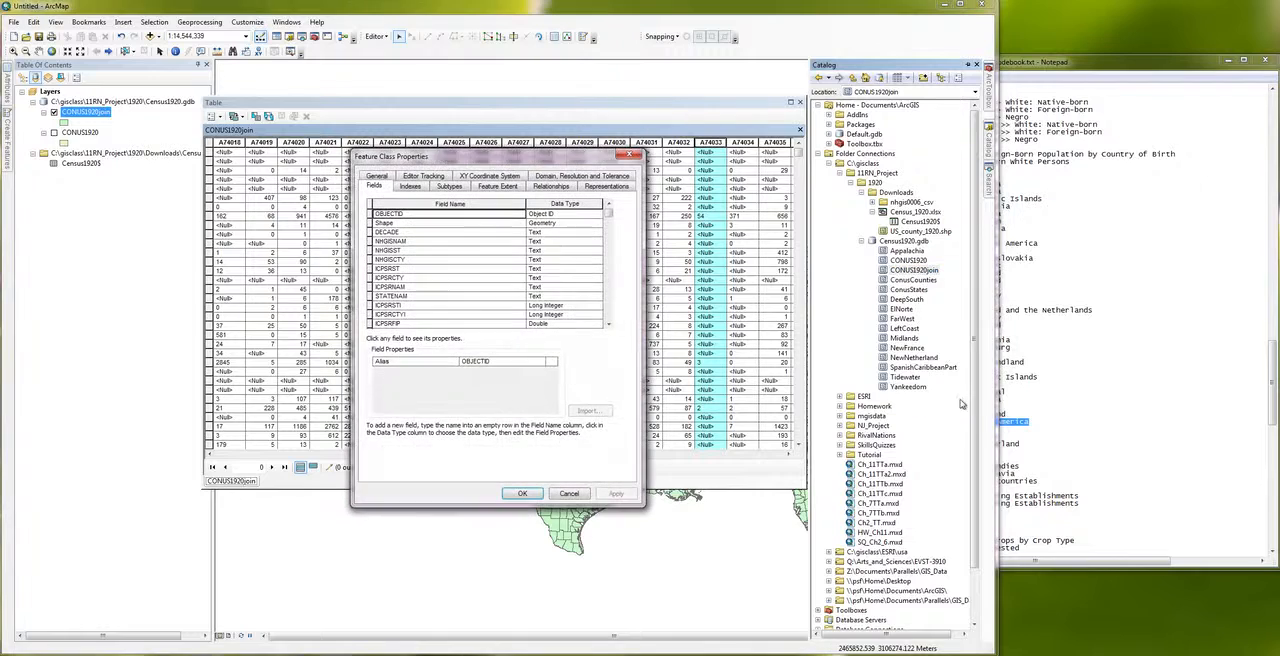
{"action": "left_click", "coordinate": [608, 221]}
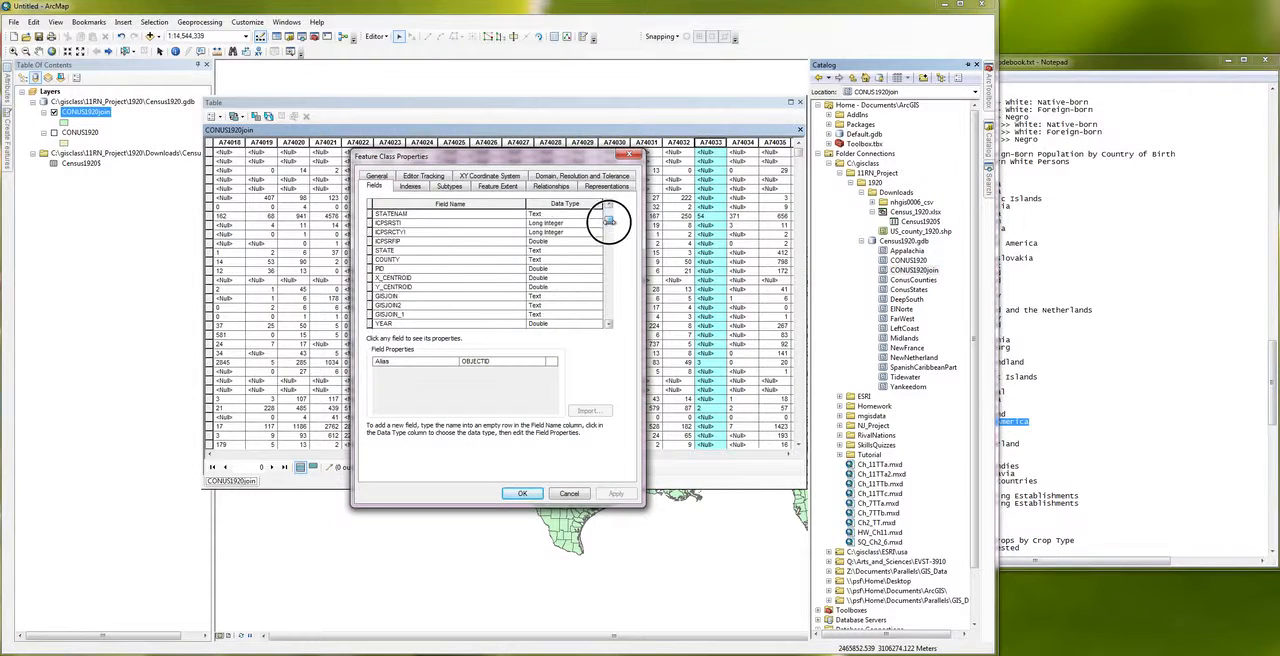
{"action": "left_click_drag", "start_coordinate": [608, 221], "coordinate": [607, 263]}
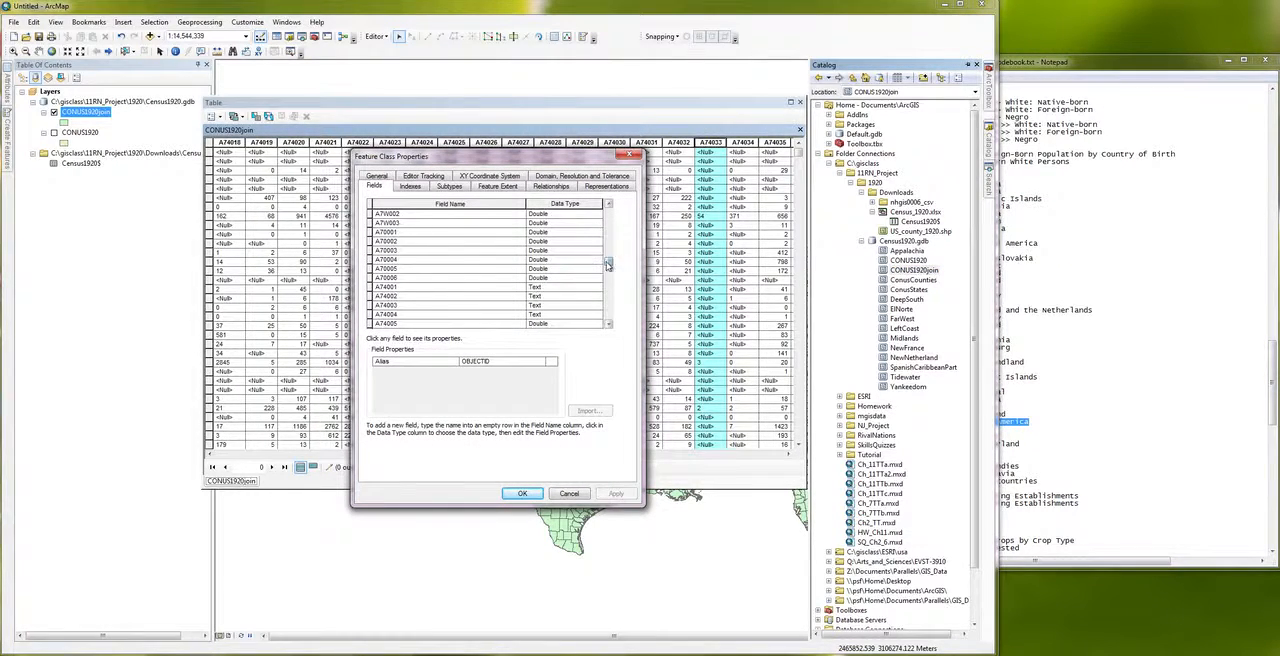
{"action": "left_click", "coordinate": [566, 251]}
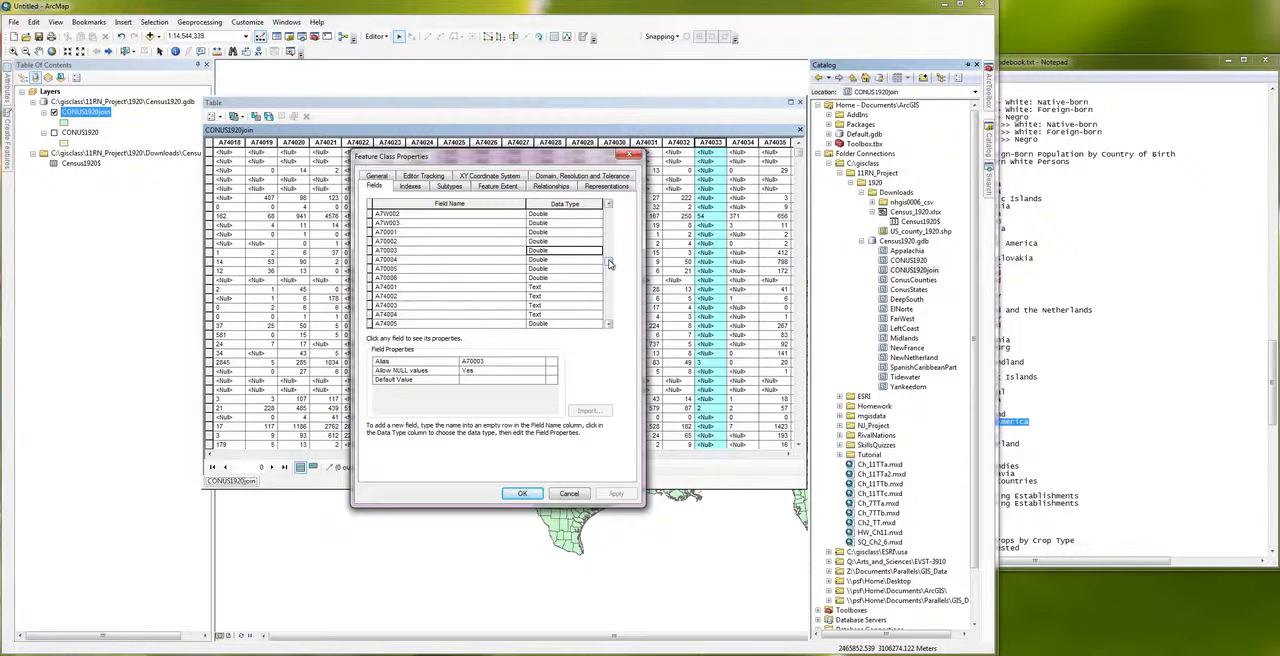
{"action": "left_click_drag", "start_coordinate": [609, 263], "coordinate": [608, 268]}
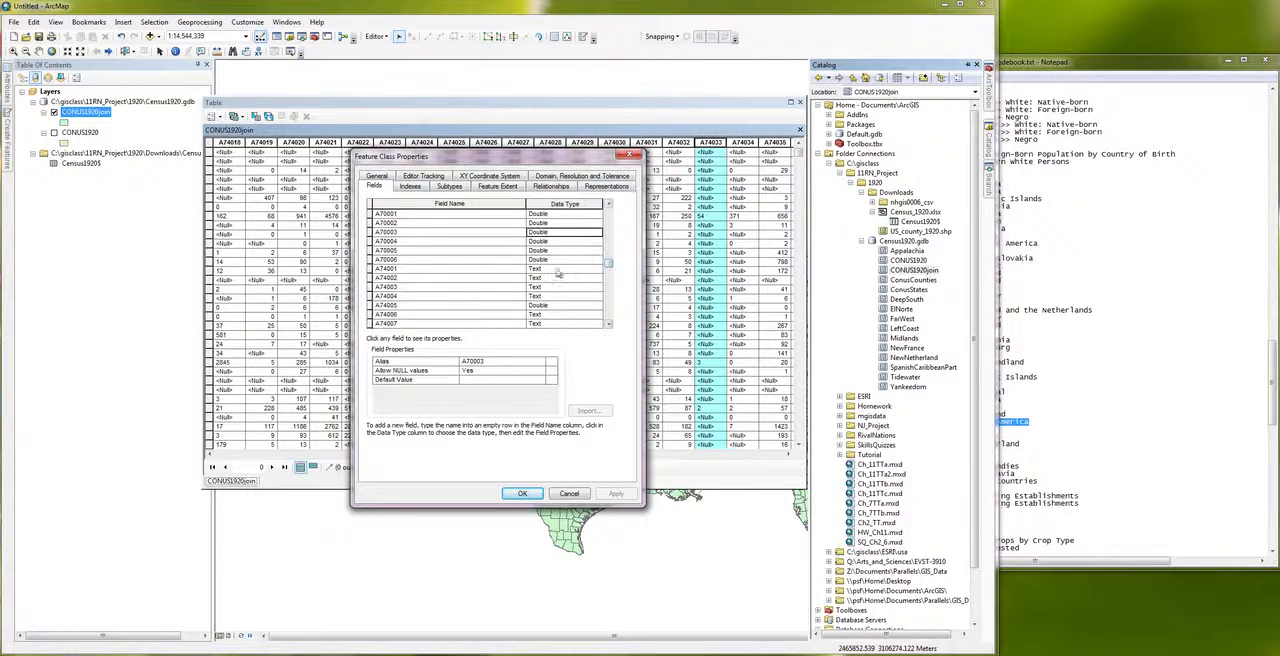
{"action": "left_click", "coordinate": [553, 270]}
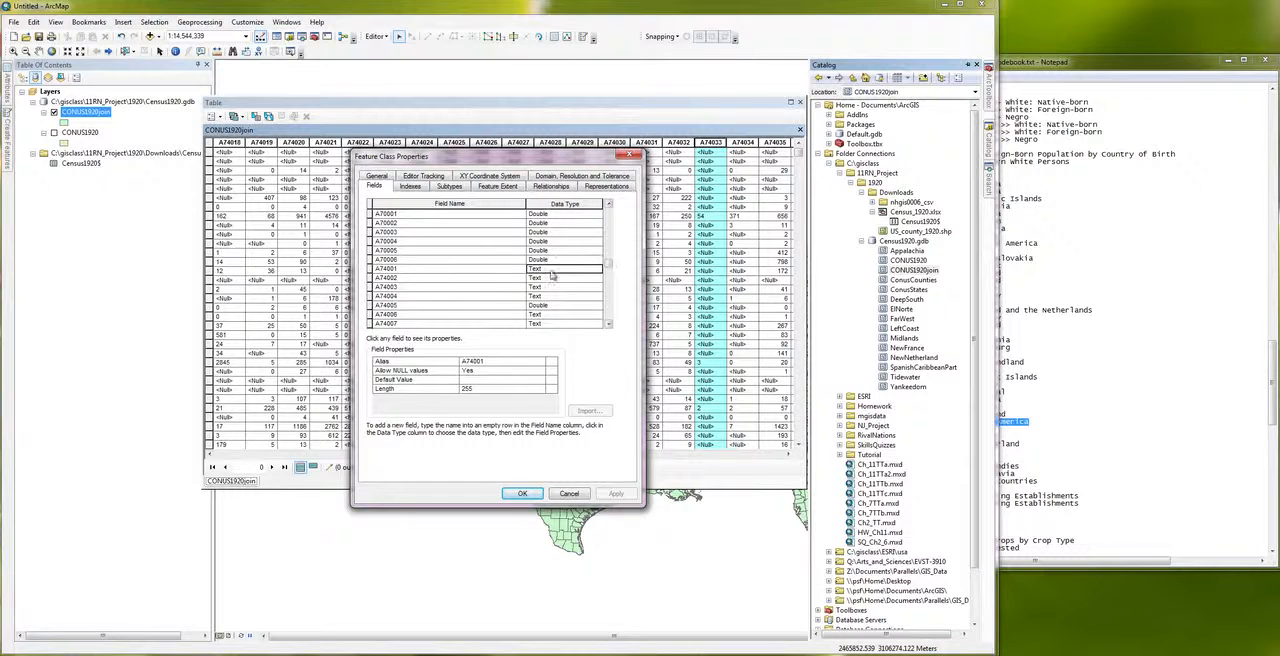
Step: Inspect the properties of fields A74002 and A74003, review the field list to its end, and close the feature class properties unchanged
{"action": "left_click", "coordinate": [607, 272]}
{"action": "left_click", "coordinate": [607, 272]}
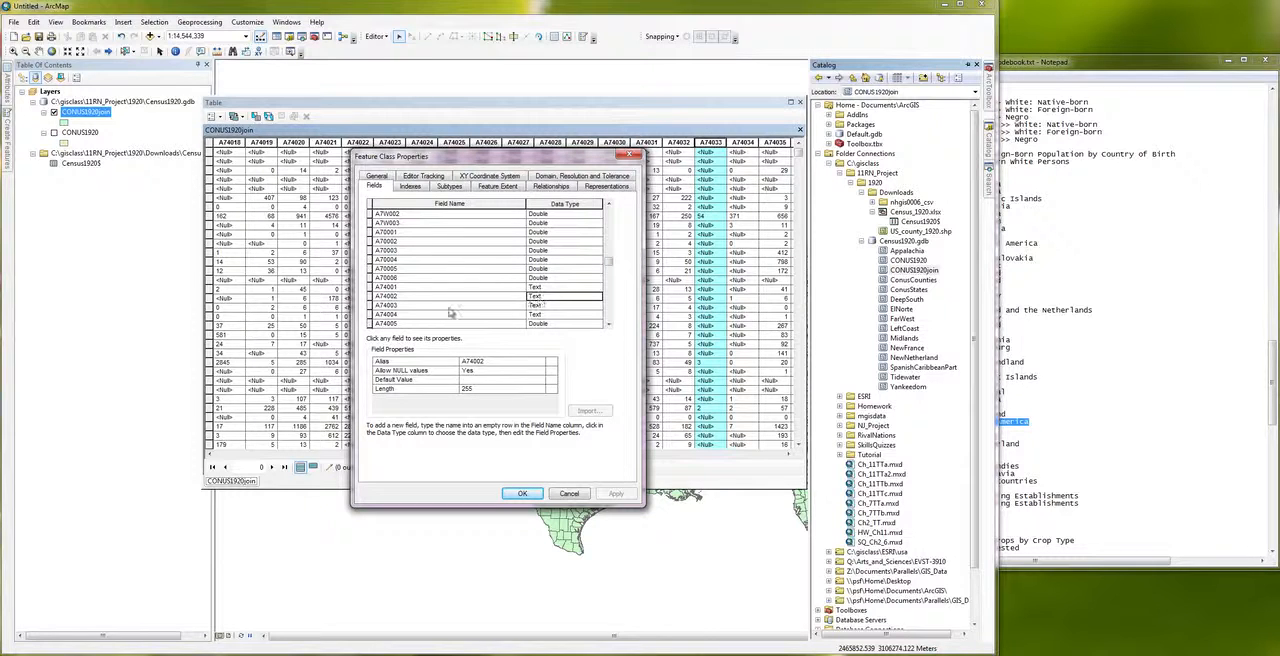
{"action": "left_click", "coordinate": [539, 297]}
{"action": "left_click", "coordinate": [541, 306]}
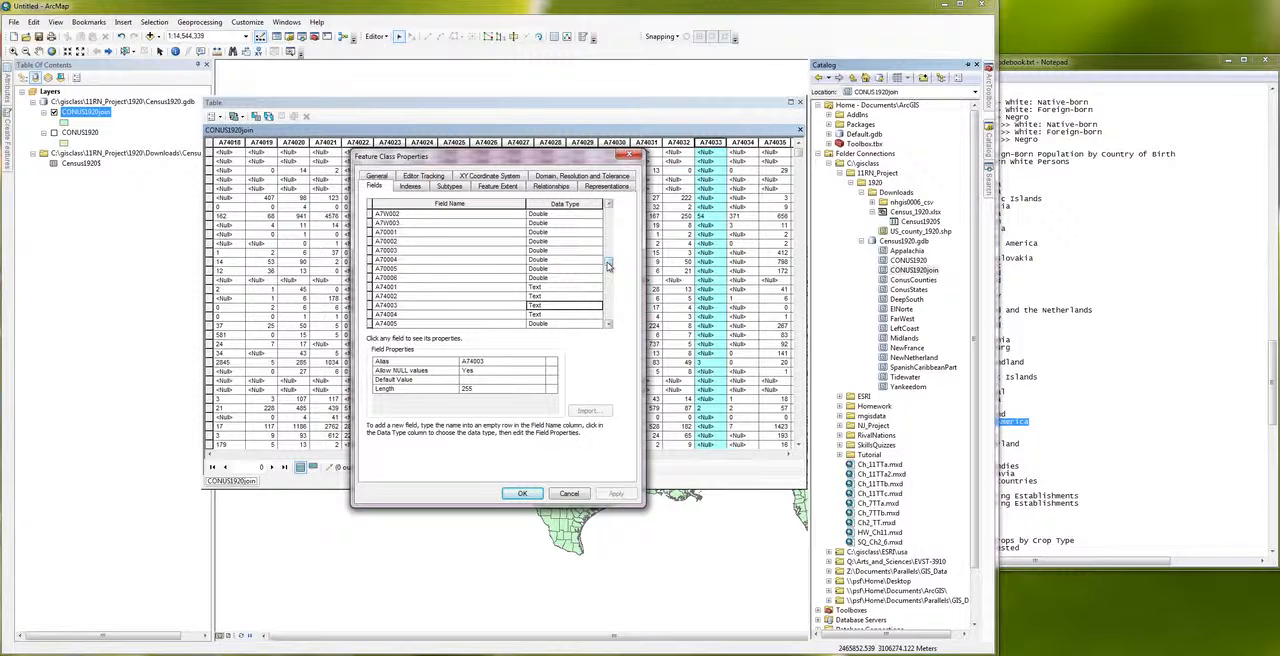
{"action": "left_click_drag", "start_coordinate": [607, 264], "coordinate": [606, 316]}
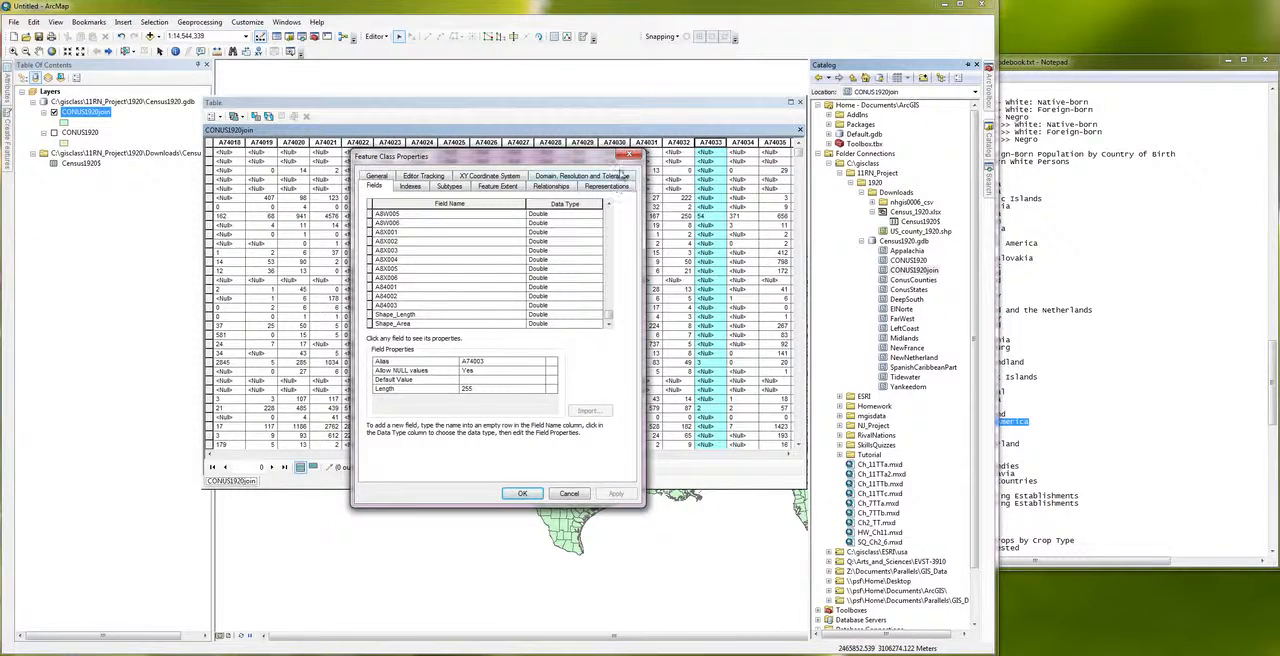
{"action": "left_click", "coordinate": [624, 157]}
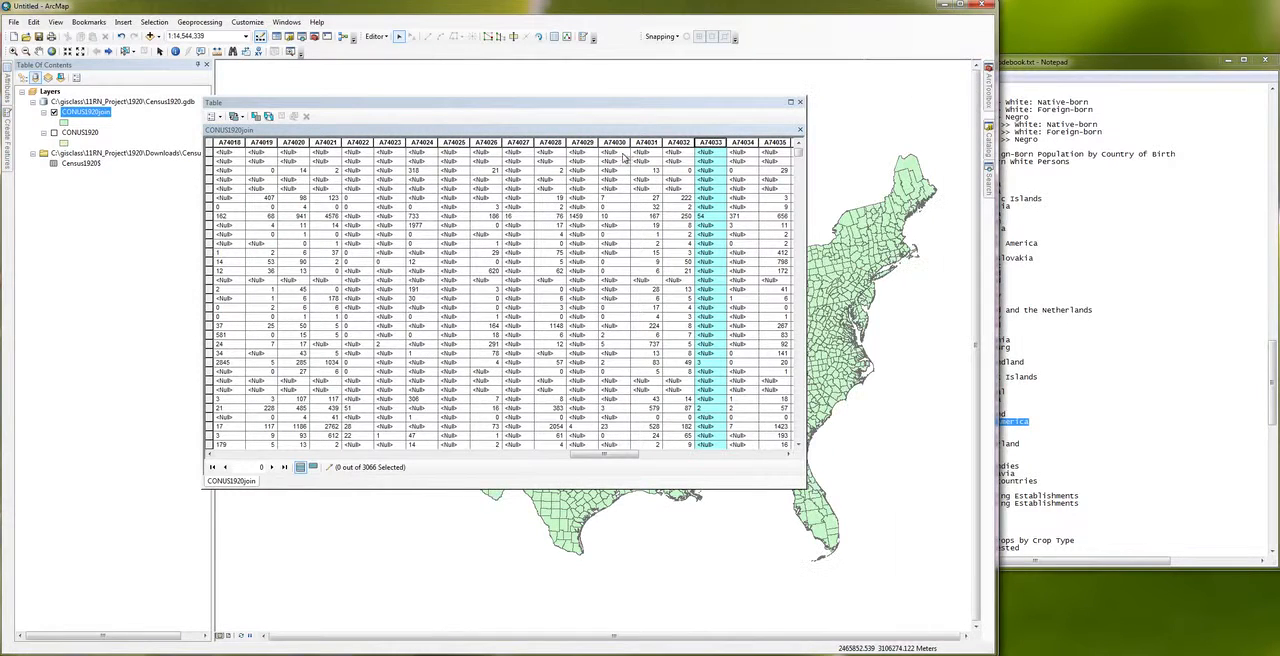
Step: Check whether the Add Field command is available for the CONUS1920join table during the edit session
{"action": "left_click", "coordinate": [219, 118]}
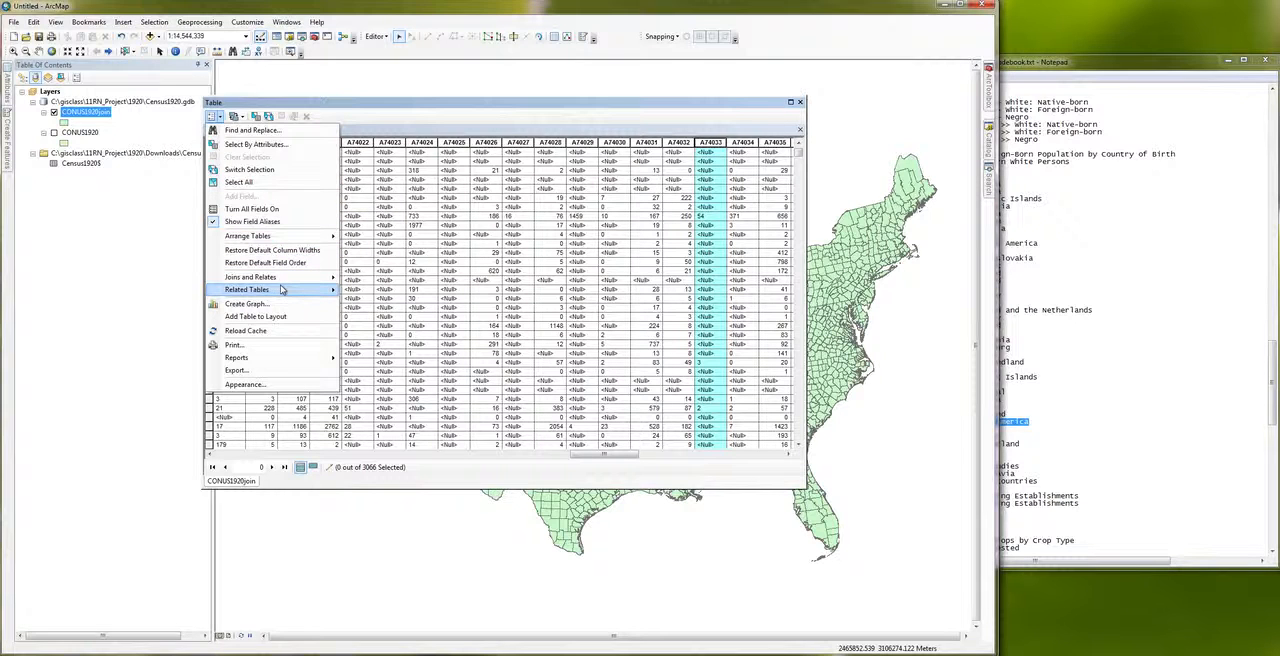
{"action": "mouse_move", "coordinate": [282, 290]}
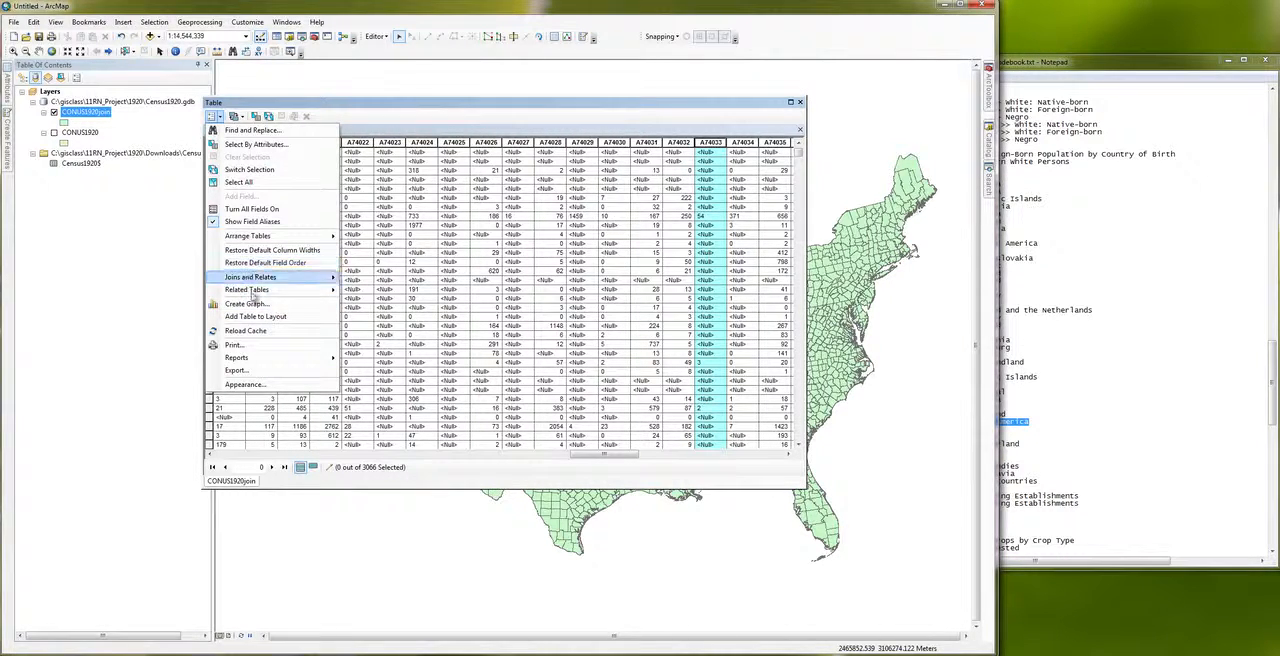
{"action": "left_click", "coordinate": [478, 112]}
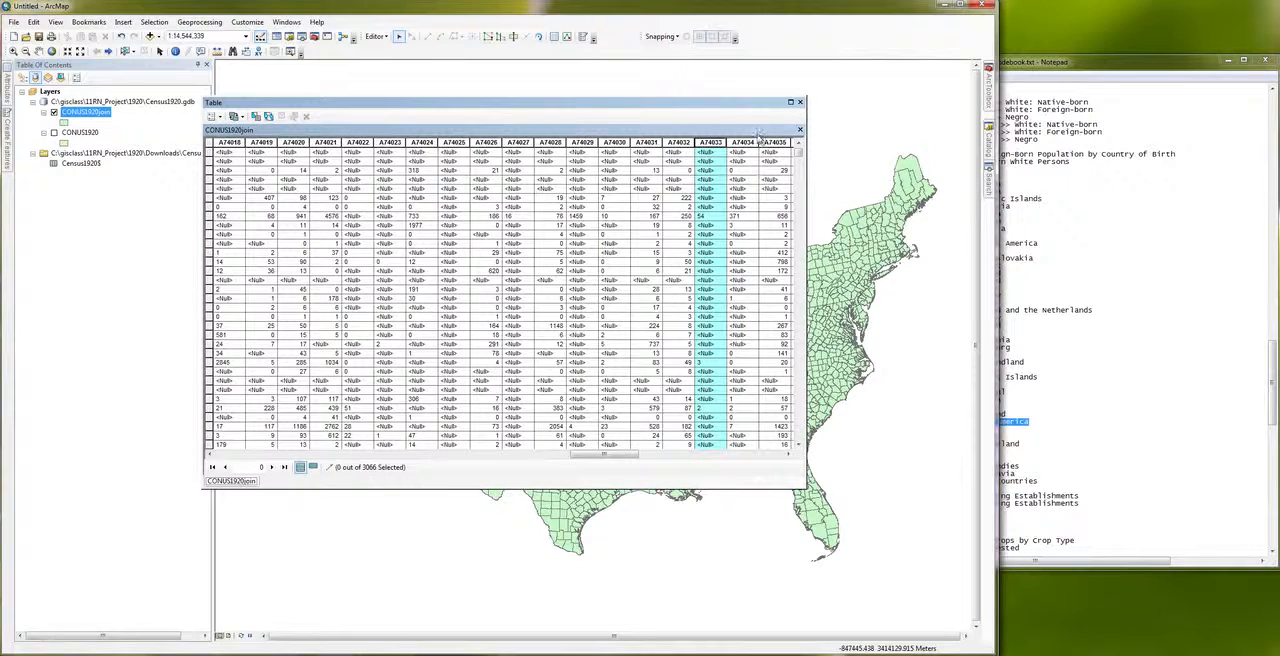
Step: Reopen the CONUS1920join feature class properties, examine the end of the field list where new fields are added, and cancel
{"action": "mouse_move", "coordinate": [990, 152]}
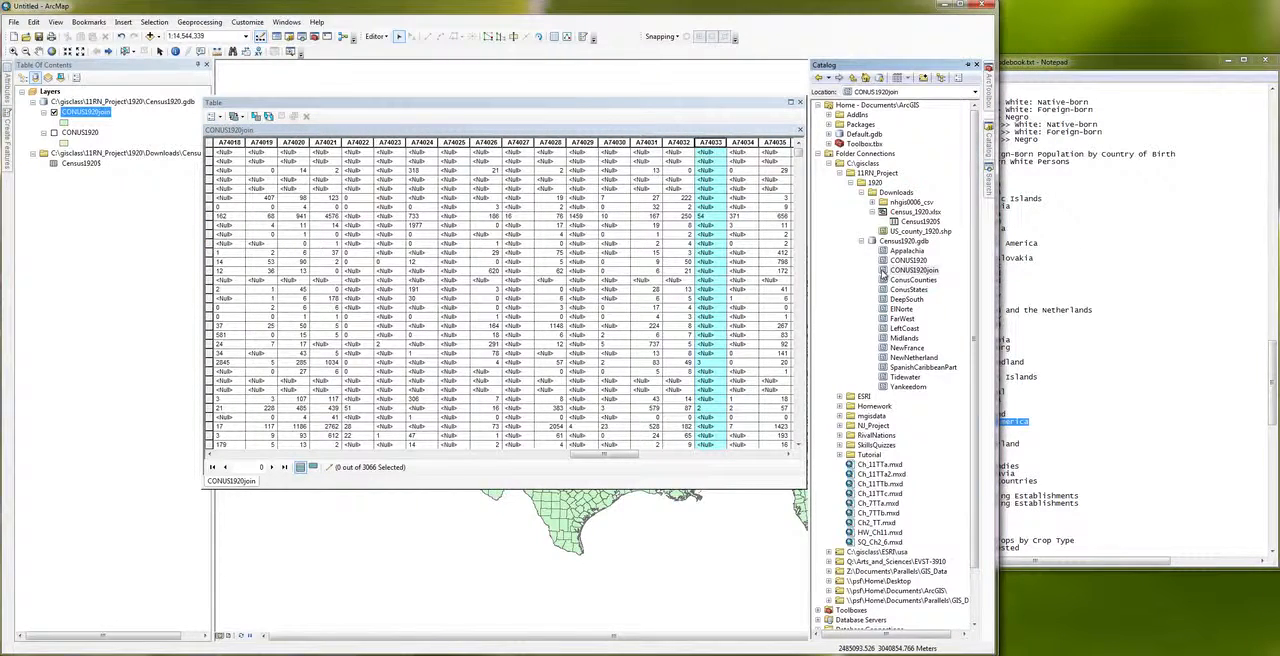
{"action": "right_click", "coordinate": [884, 274]}
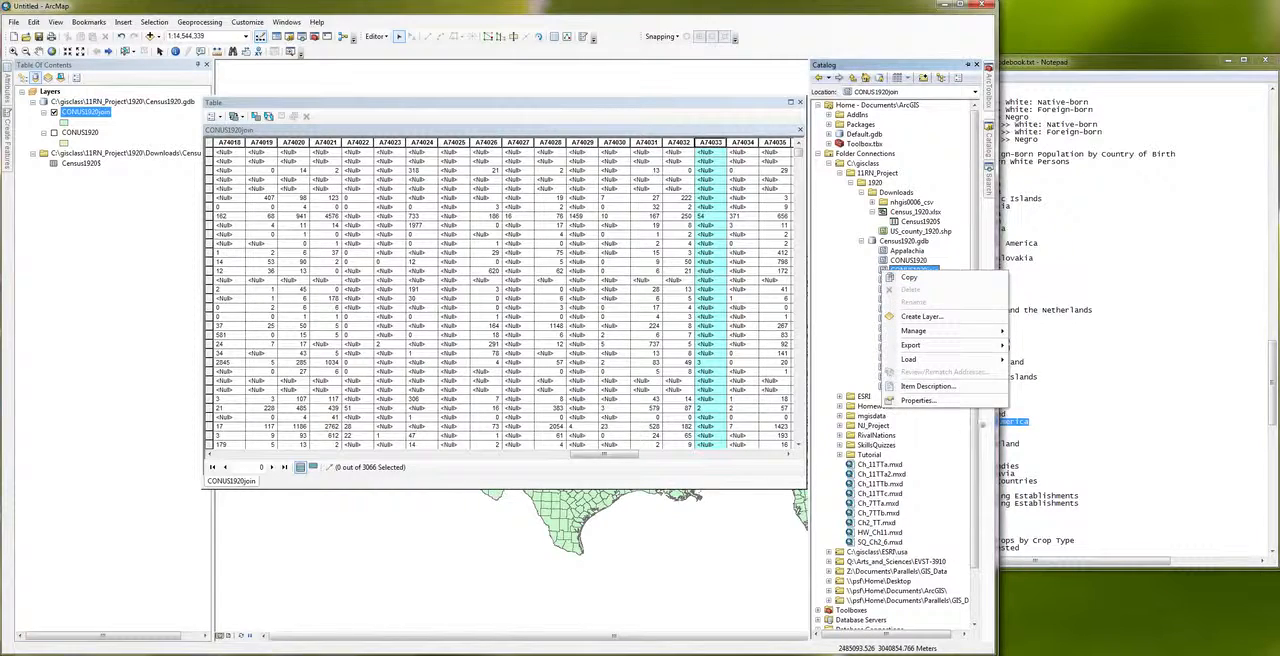
{"action": "left_click", "coordinate": [944, 402]}
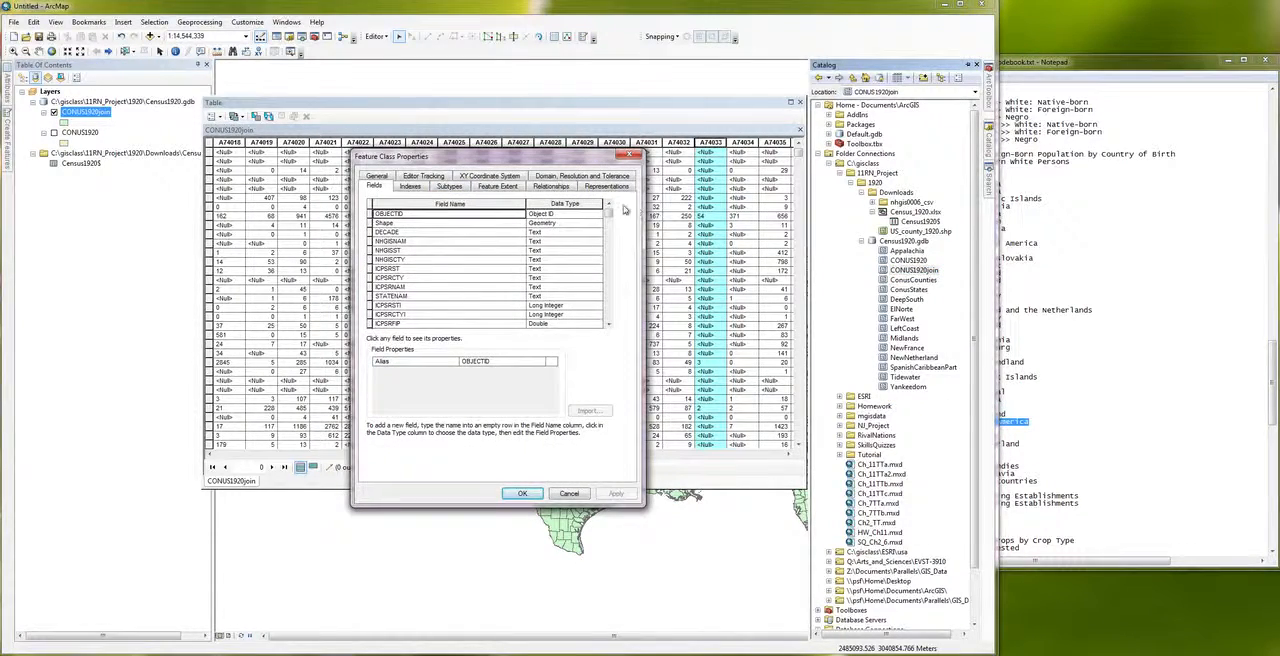
{"action": "left_click_drag", "start_coordinate": [608, 212], "coordinate": [607, 335]}
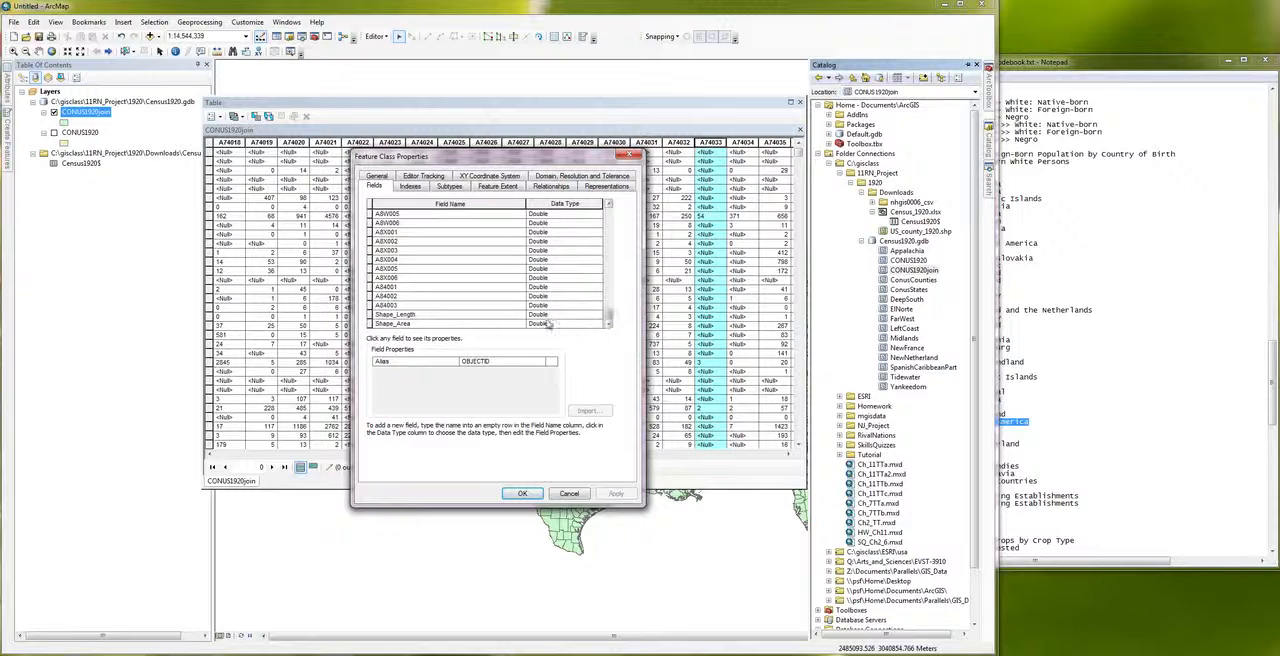
{"action": "left_click", "coordinate": [400, 378]}
{"action": "left_click", "coordinate": [568, 494]}
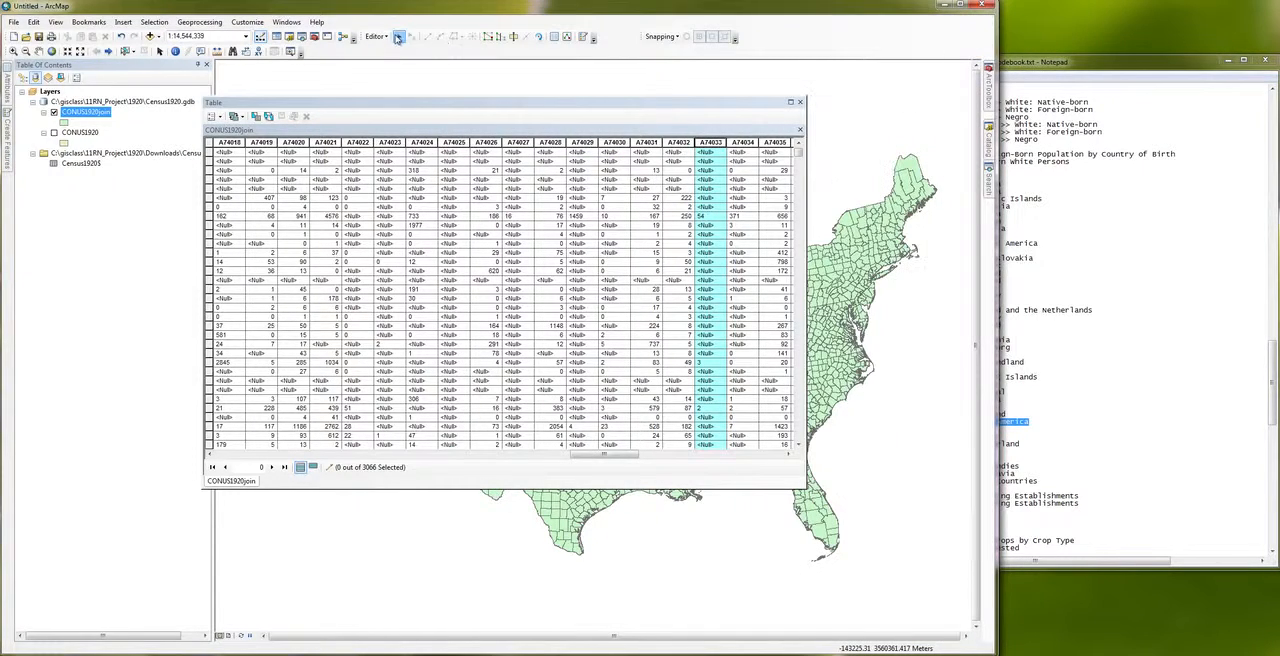
Step: Stop the edit session and check whether Add Field is available for the CONUS1920join table
{"action": "left_click", "coordinate": [389, 37]}
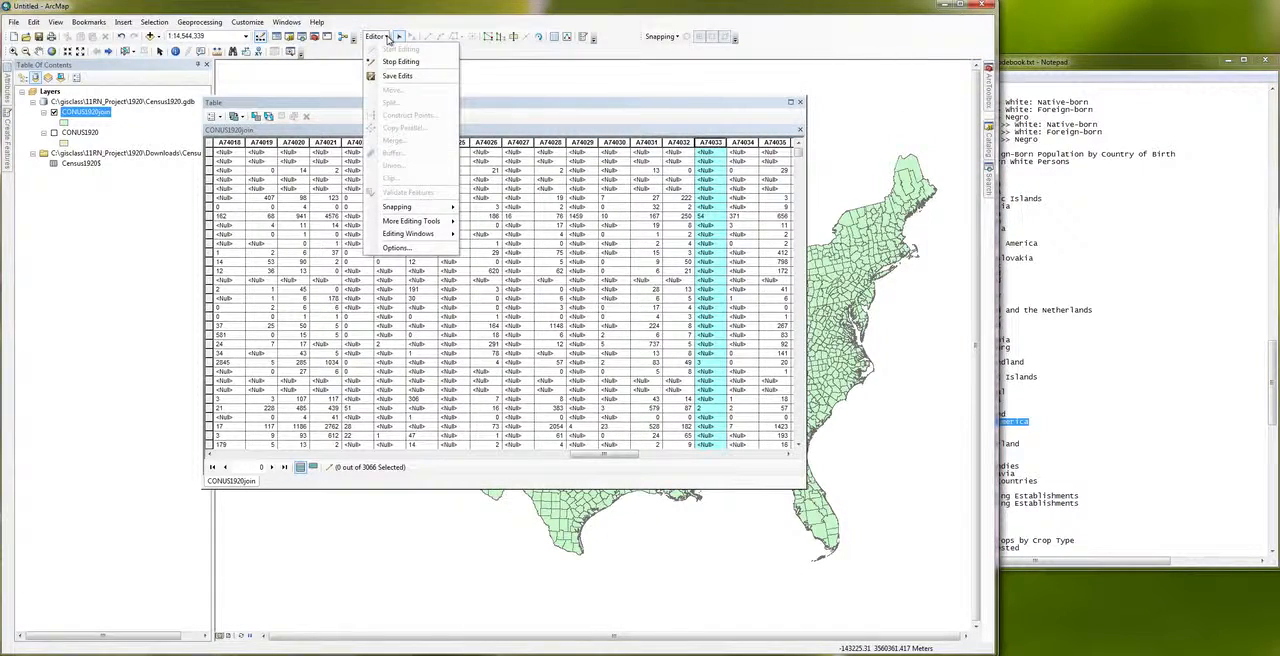
{"action": "left_click", "coordinate": [390, 63]}
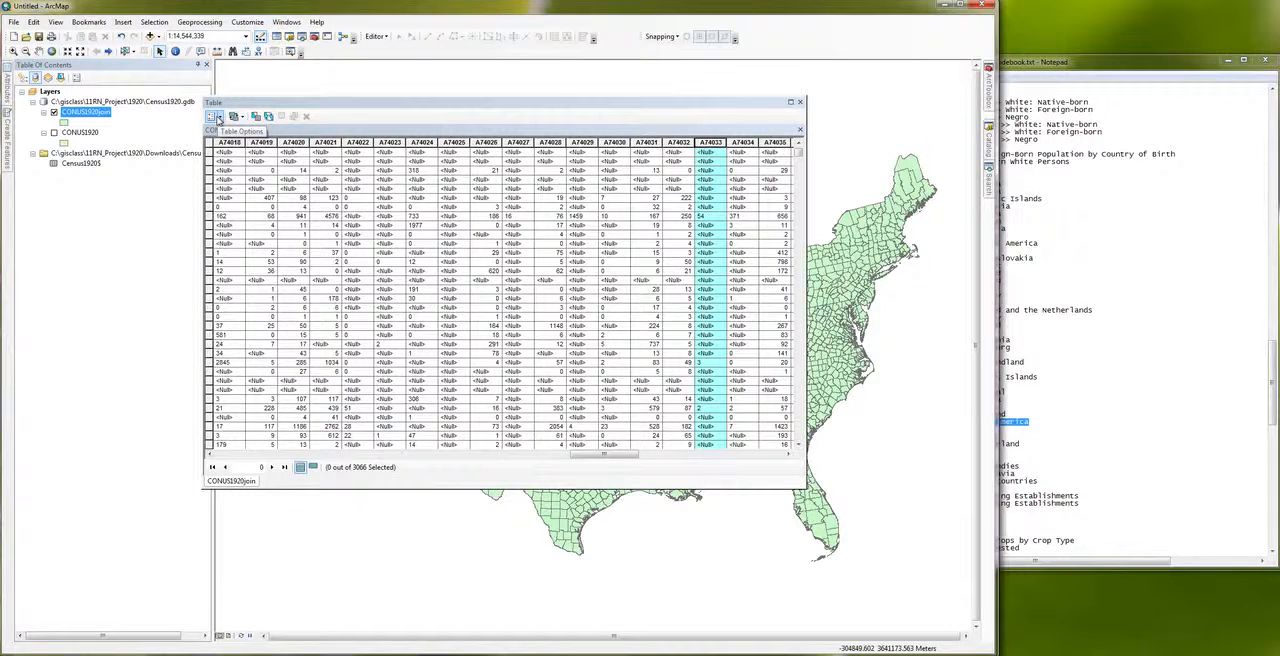
{"action": "left_click", "coordinate": [216, 116]}
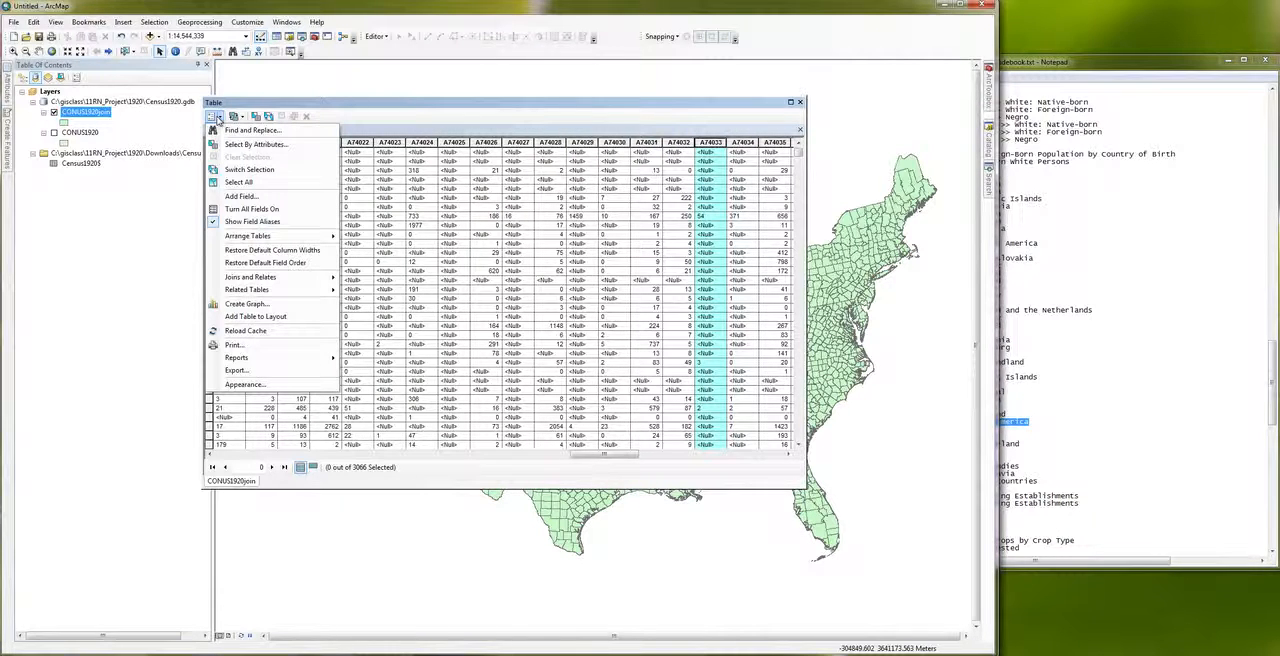
{"action": "left_click", "coordinate": [310, 107]}
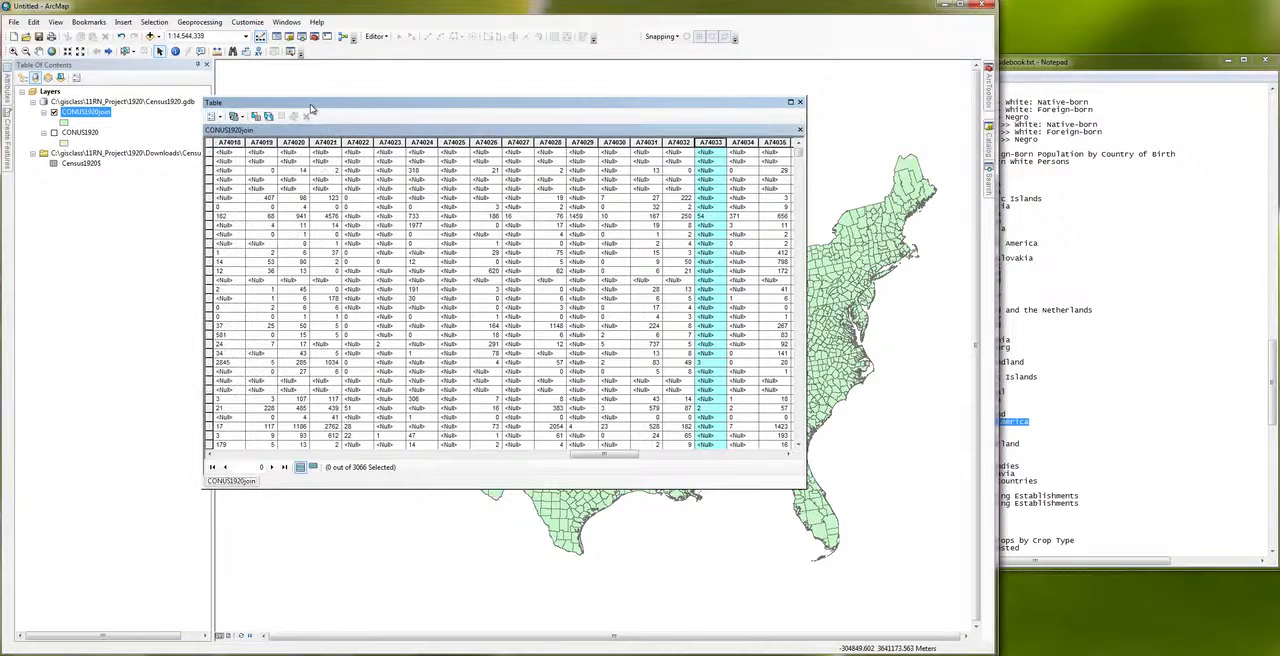